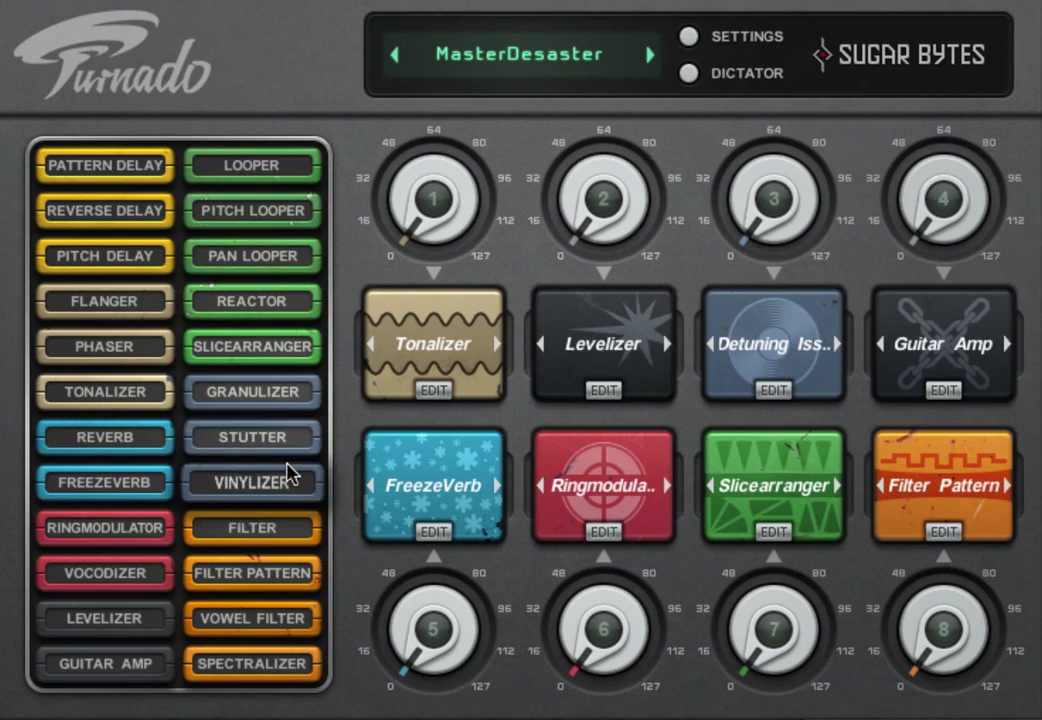
Step: Drop the Filter effect onto slot 1 in place of Tonalizer, then sweep its main knob up and down
drag(288, 540, 463, 352)
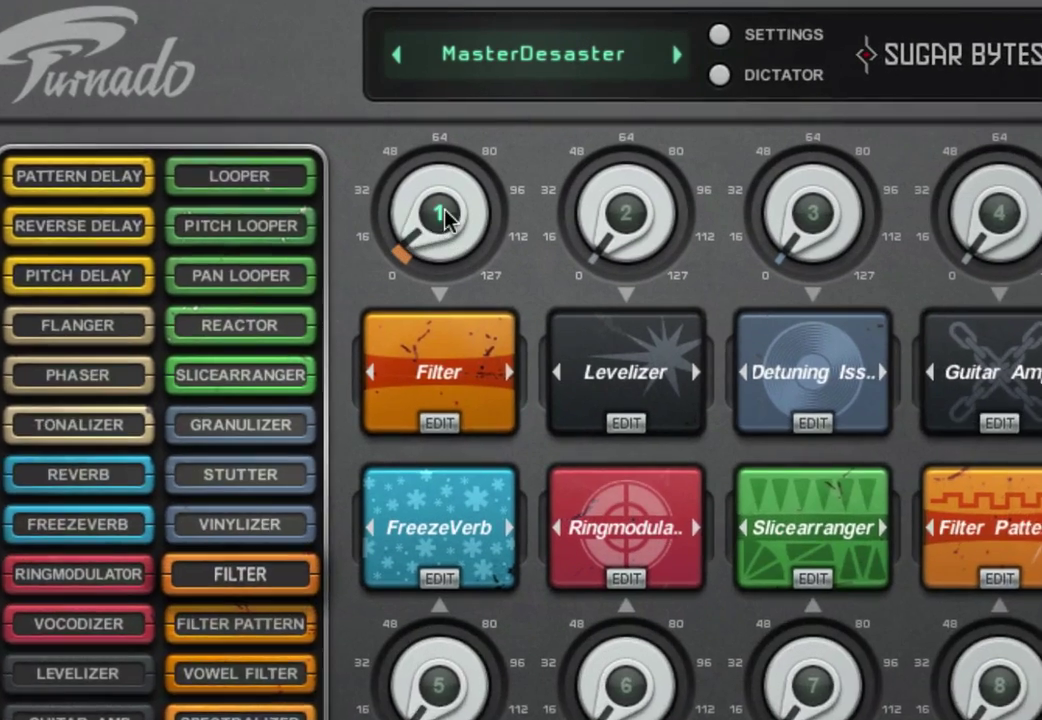
drag(437, 196, 438, 141)
drag(457, 73, 484, 303)
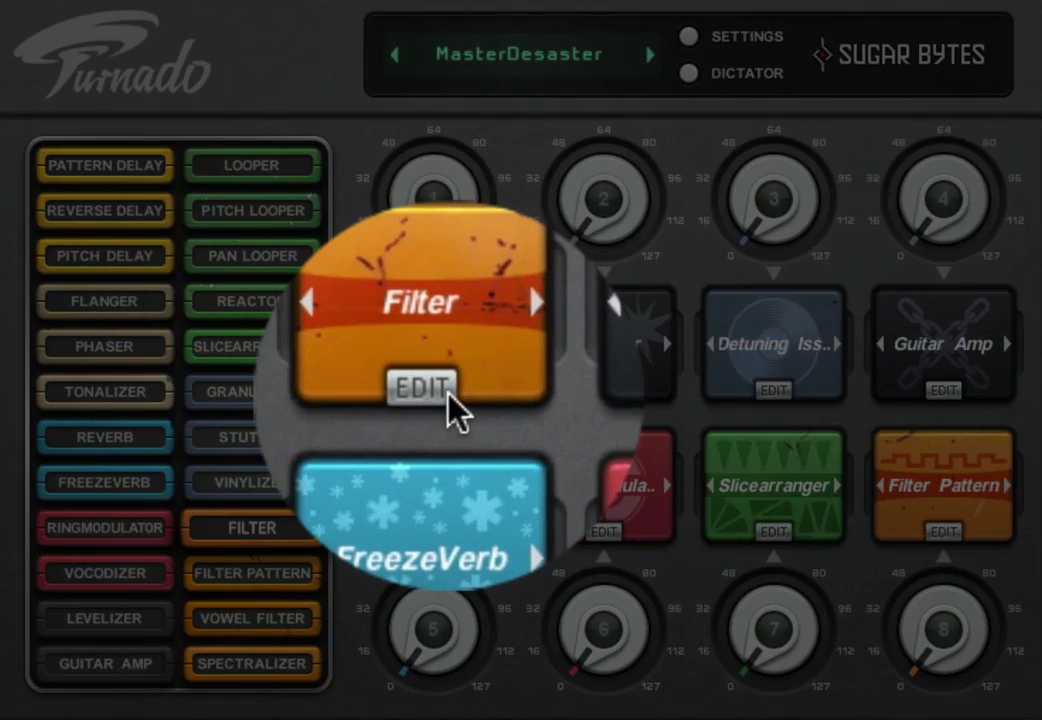
Step: Bring up the Filter's edit page and sweep the main knob to move the cutoff
click(445, 396)
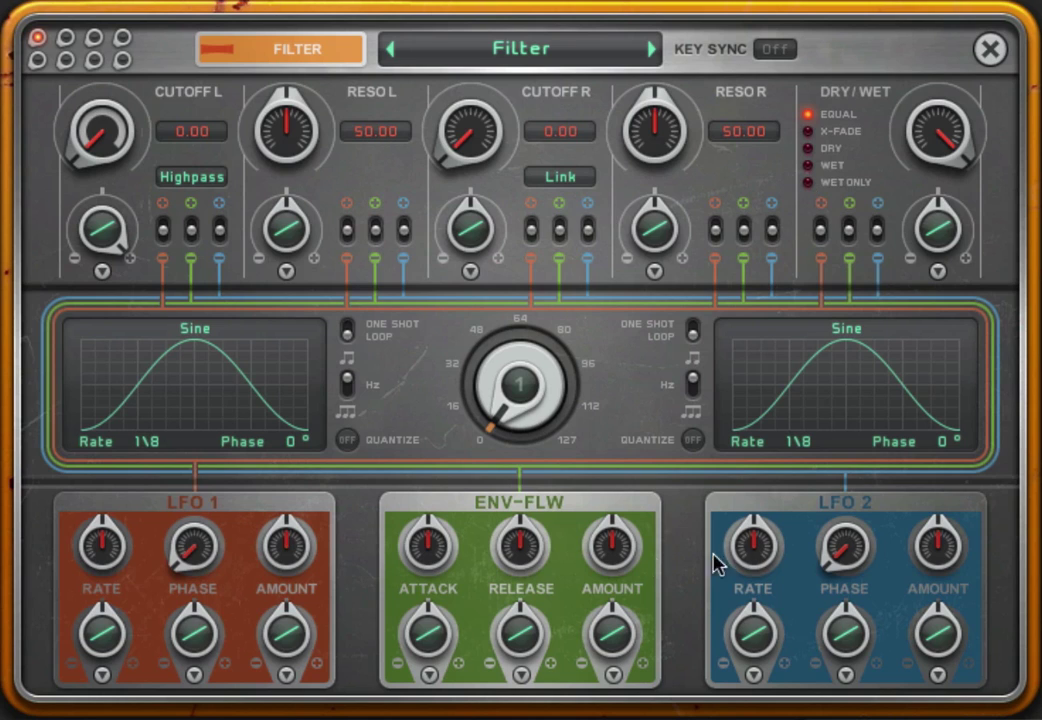
drag(500, 420, 556, 438)
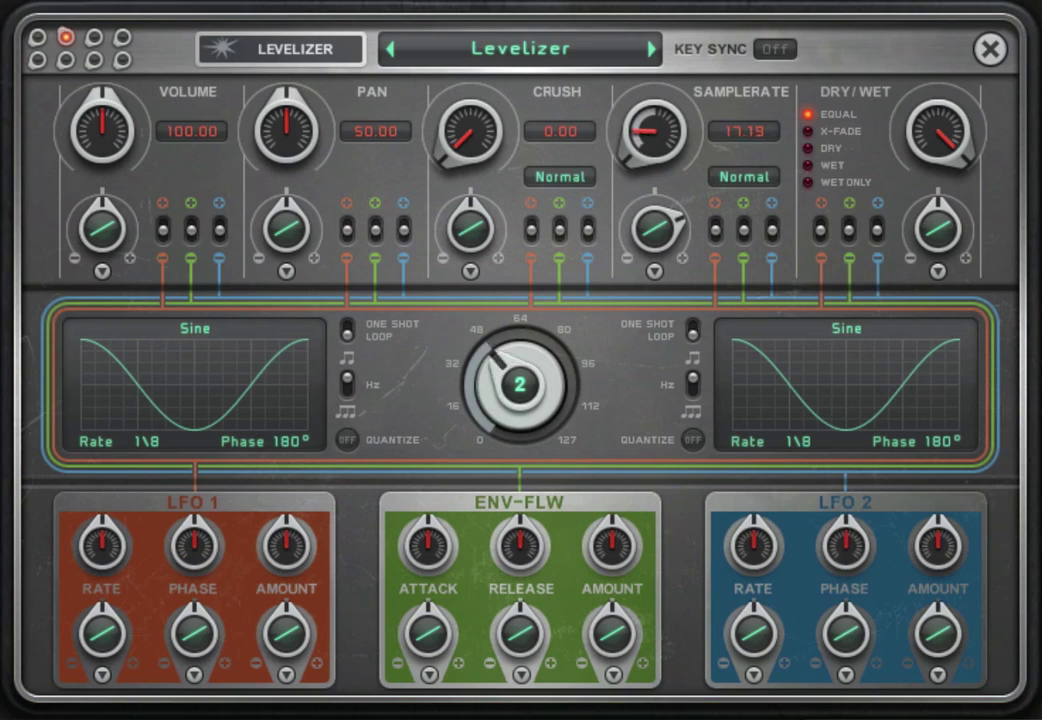
Step: View the Levelizer, Vinylizer, Guitar Amp and Filter Pattern slots' edit pages
click(65, 38)
click(94, 38)
click(121, 40)
click(122, 60)
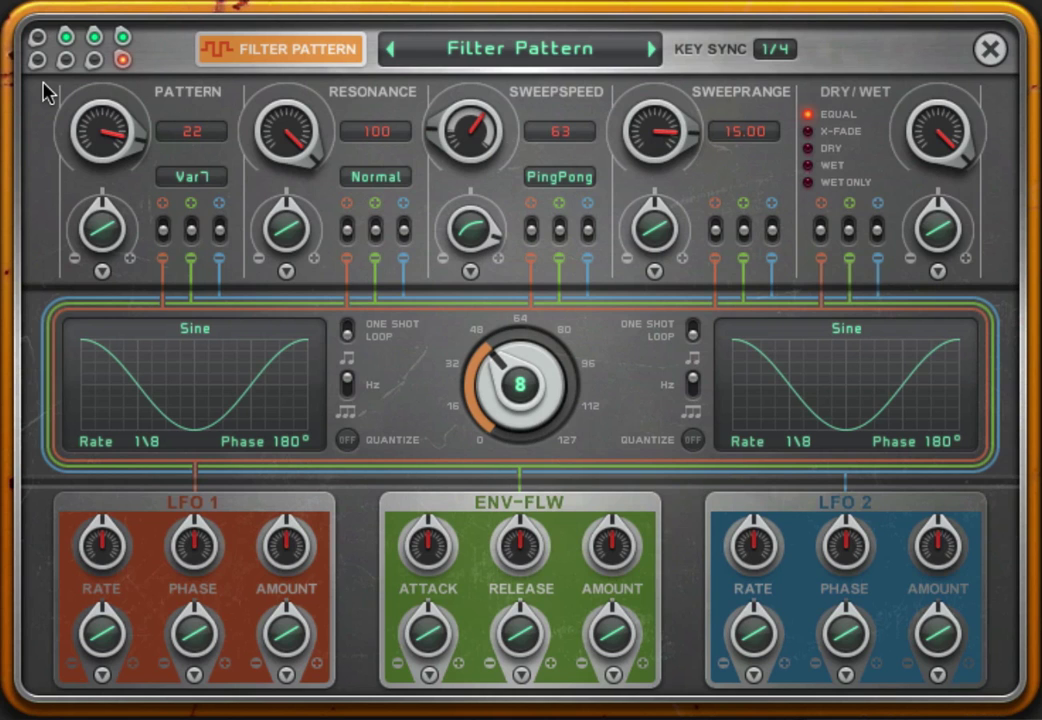
Step: Also check Slicearranger and Ringmodulator, return to the Filter slot, and show the effect list
click(66, 37)
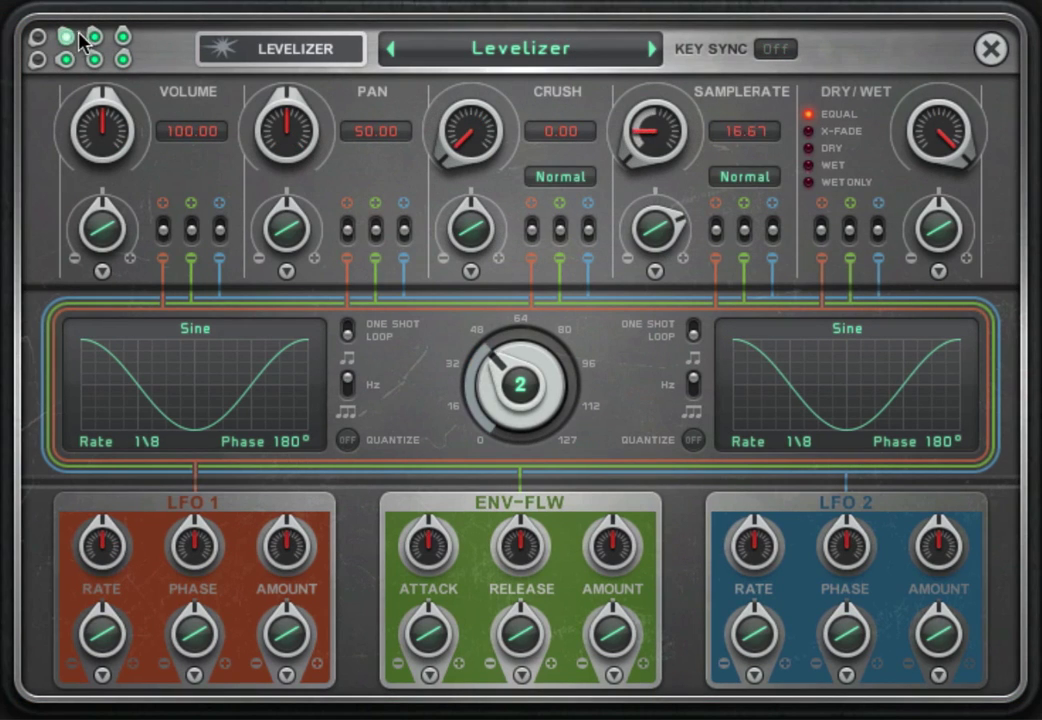
click(95, 37)
click(95, 59)
click(67, 59)
click(122, 37)
click(122, 59)
click(38, 37)
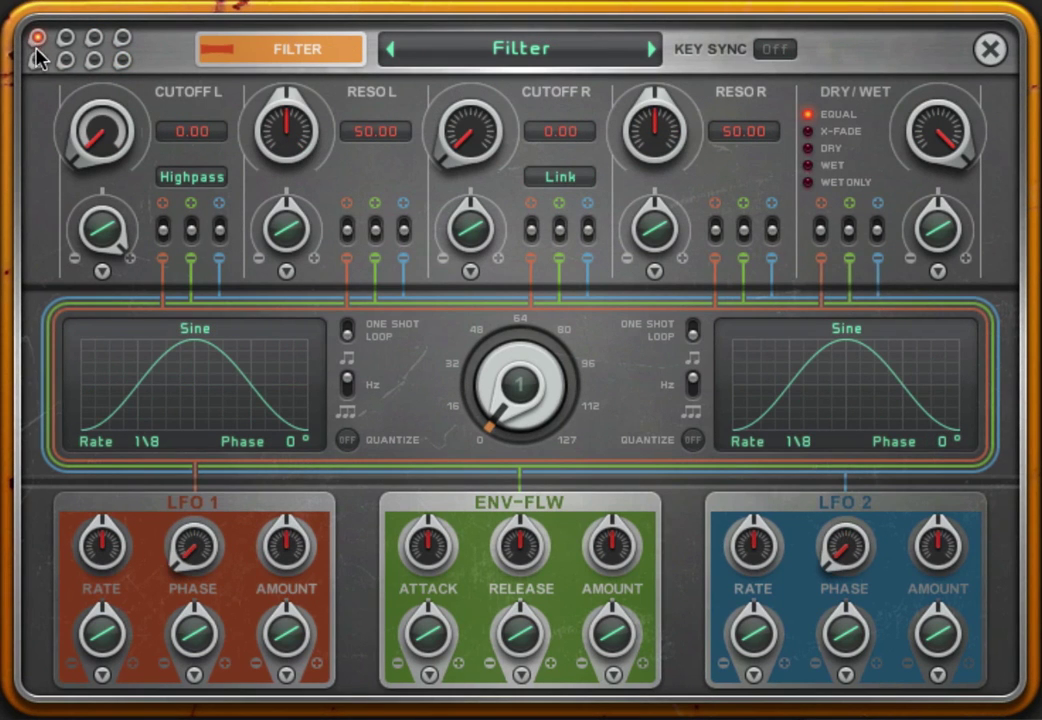
click(344, 62)
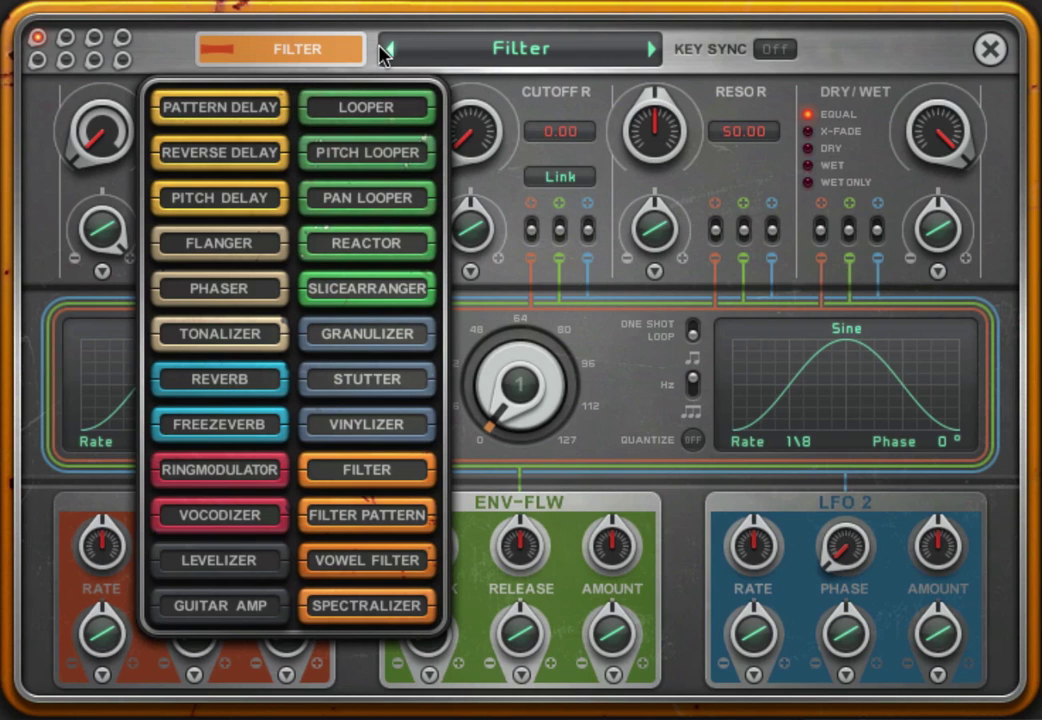
Step: Close the effect list keeping Filter, and look over the Filter presets without changing
click(515, 50)
click(541, 56)
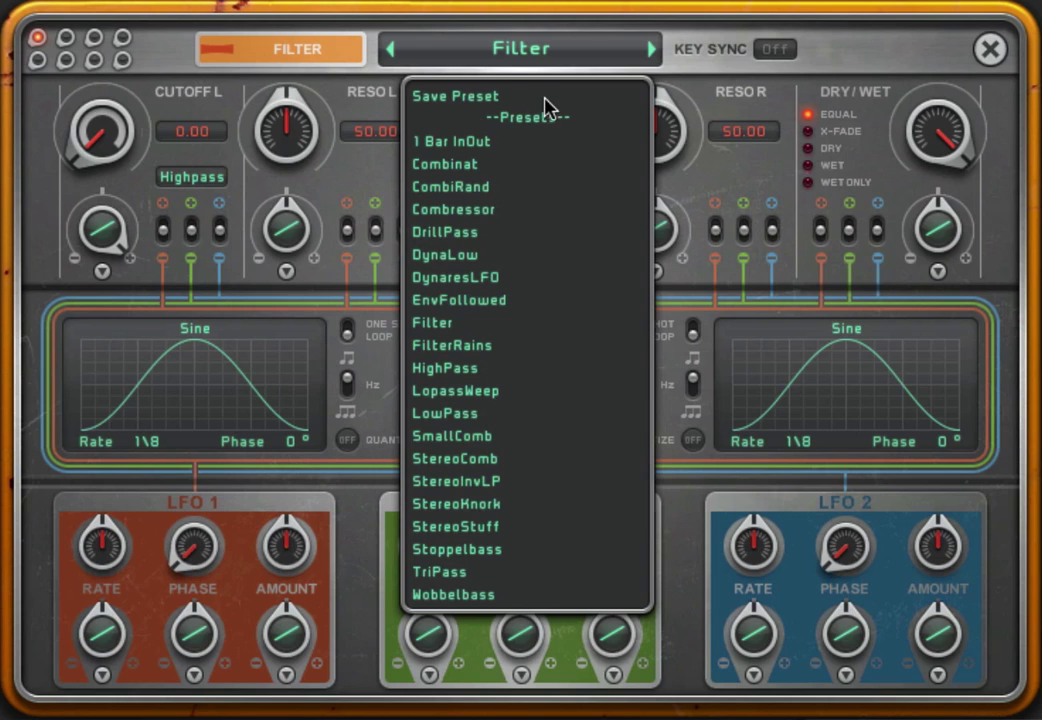
click(715, 65)
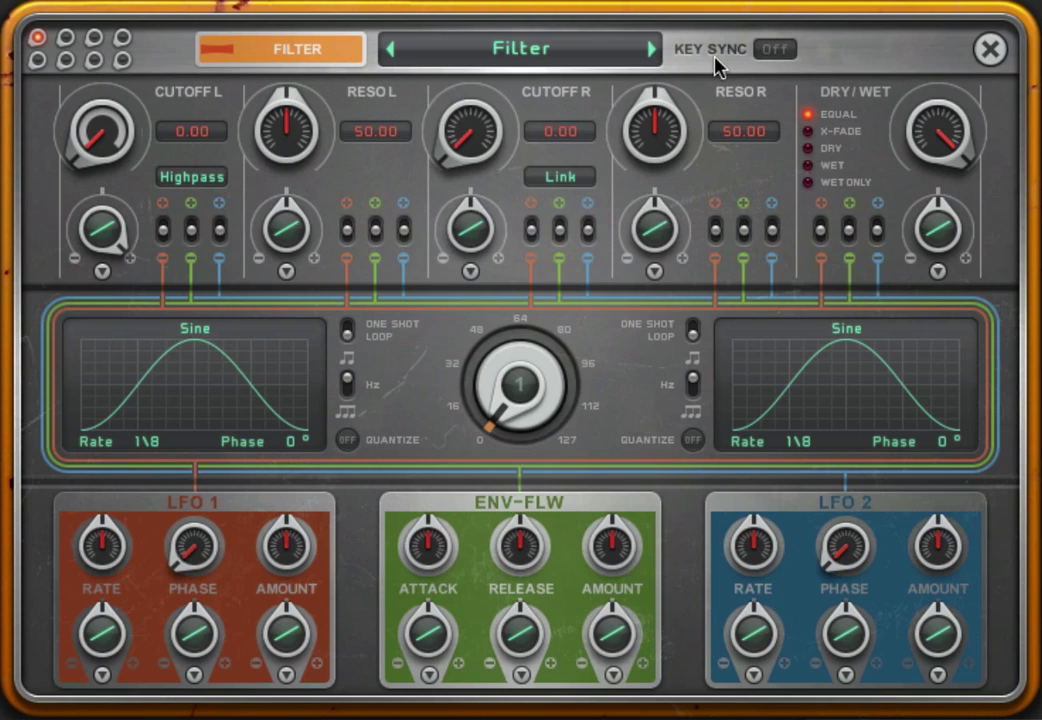
Step: Try Key Sync at 1/4, then set it back to Off
click(778, 50)
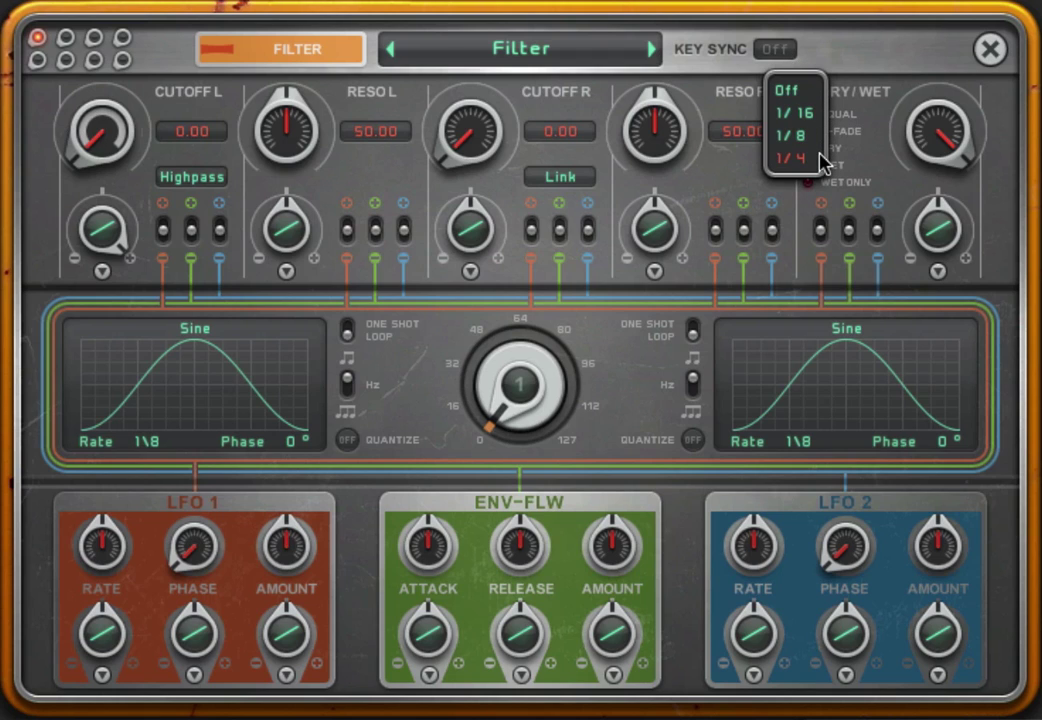
click(822, 160)
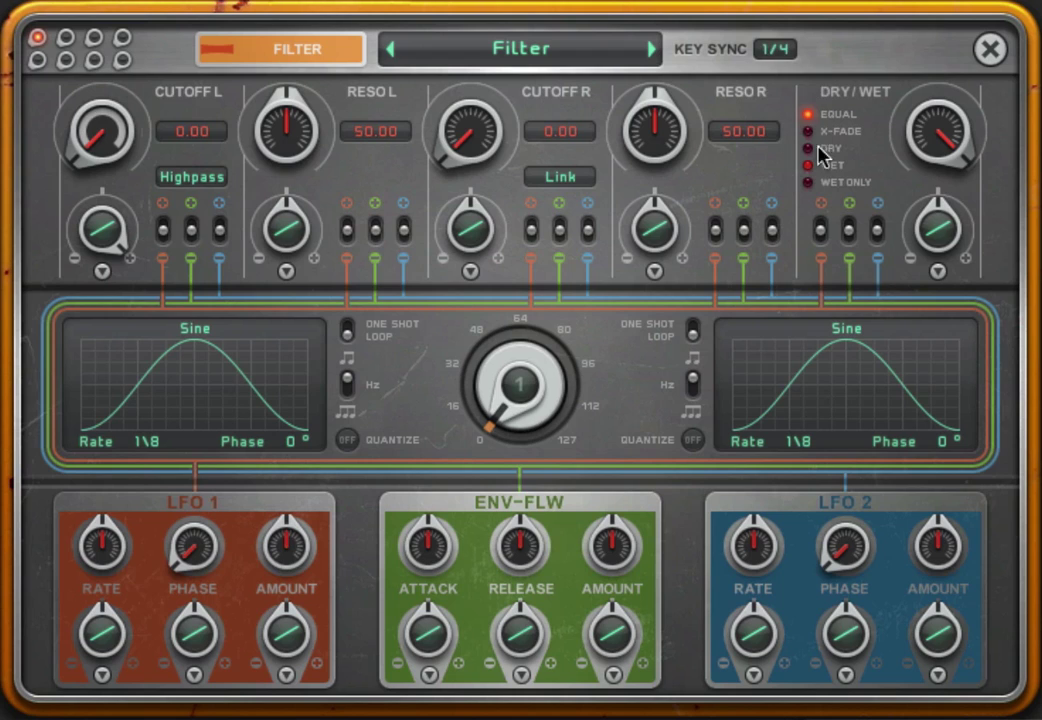
click(796, 56)
click(806, 86)
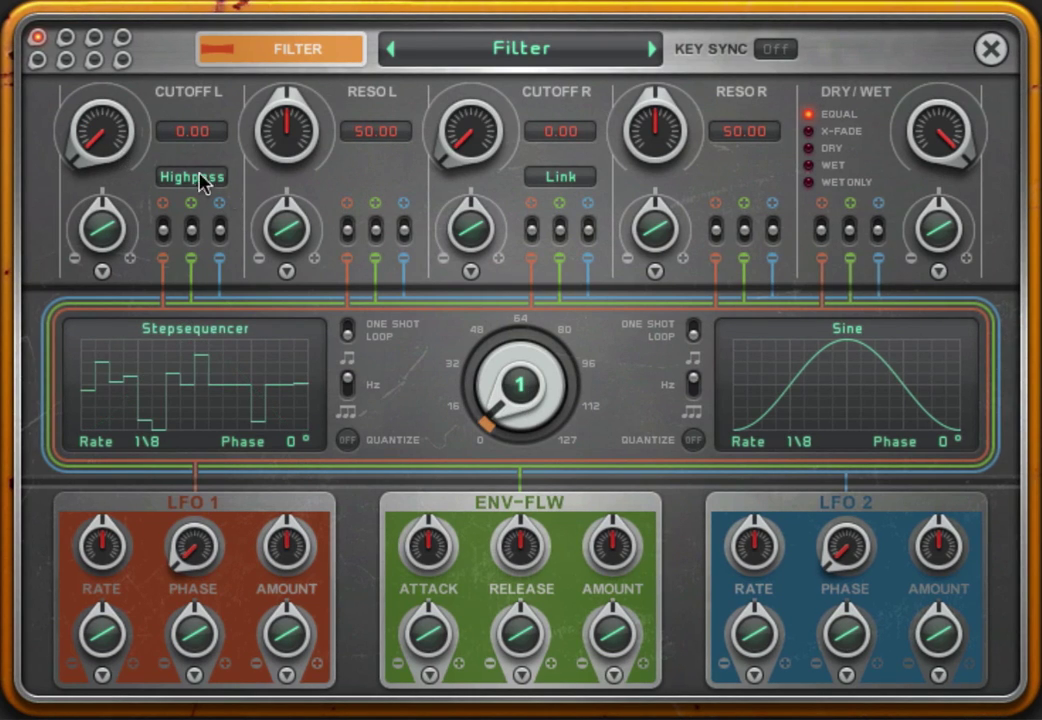
Step: Set Cutoff L to about 31 and audition Bandpass, Lowpass and Comb before returning to Highpass
drag(88, 118, 103, 158)
drag(108, 250, 125, 115)
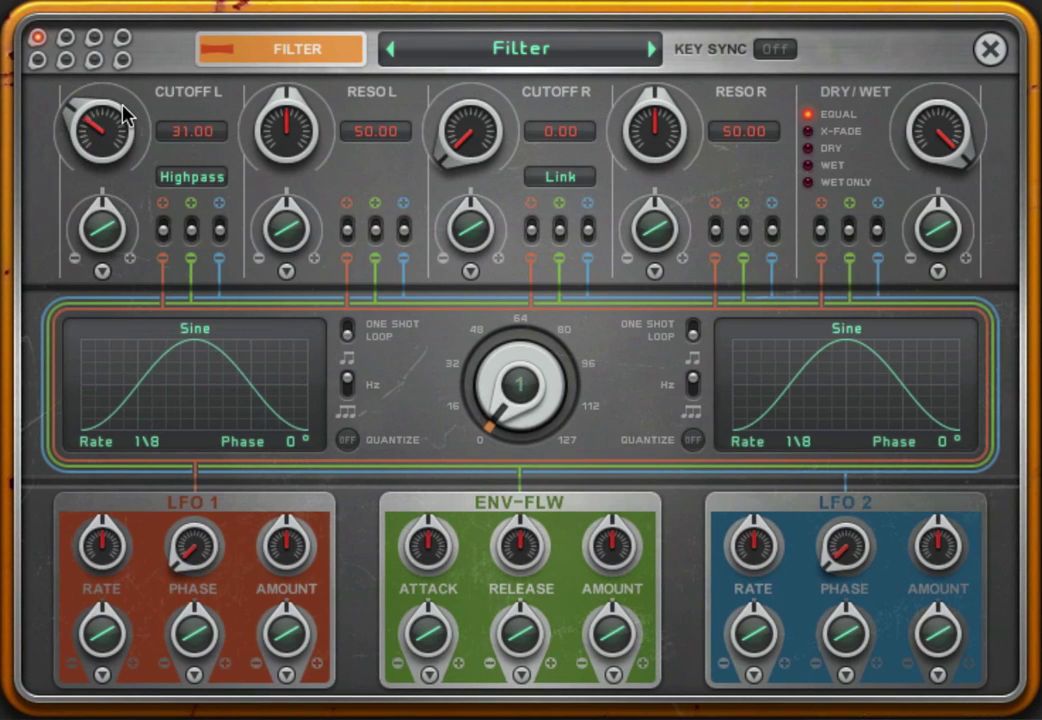
click(216, 180)
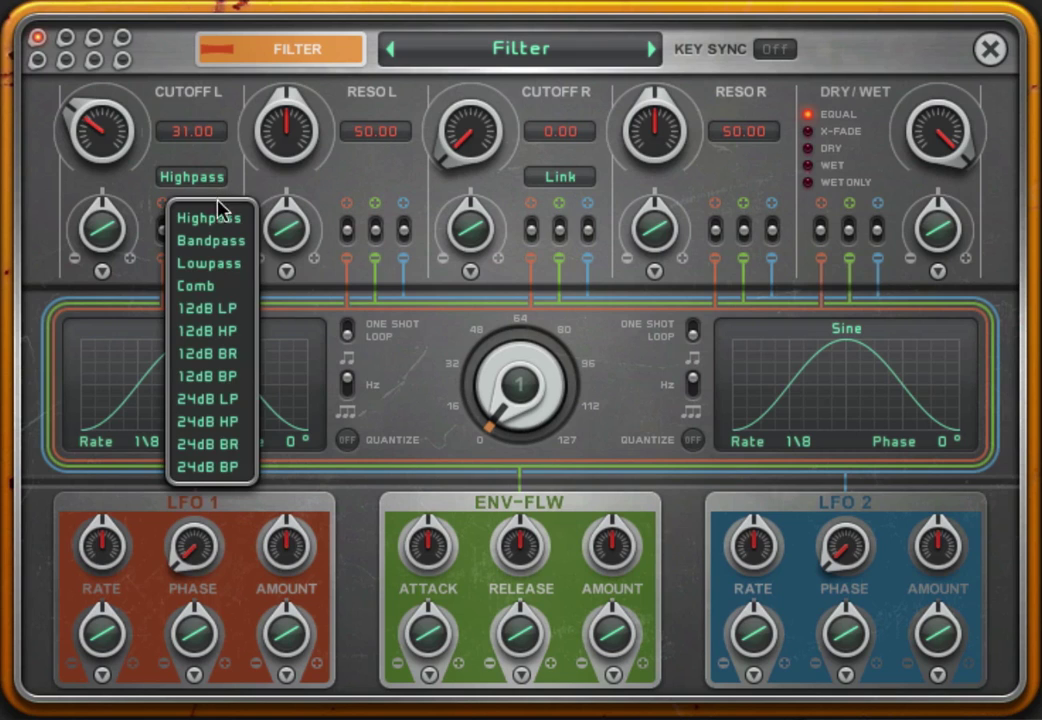
click(226, 245)
click(214, 182)
click(226, 263)
click(210, 178)
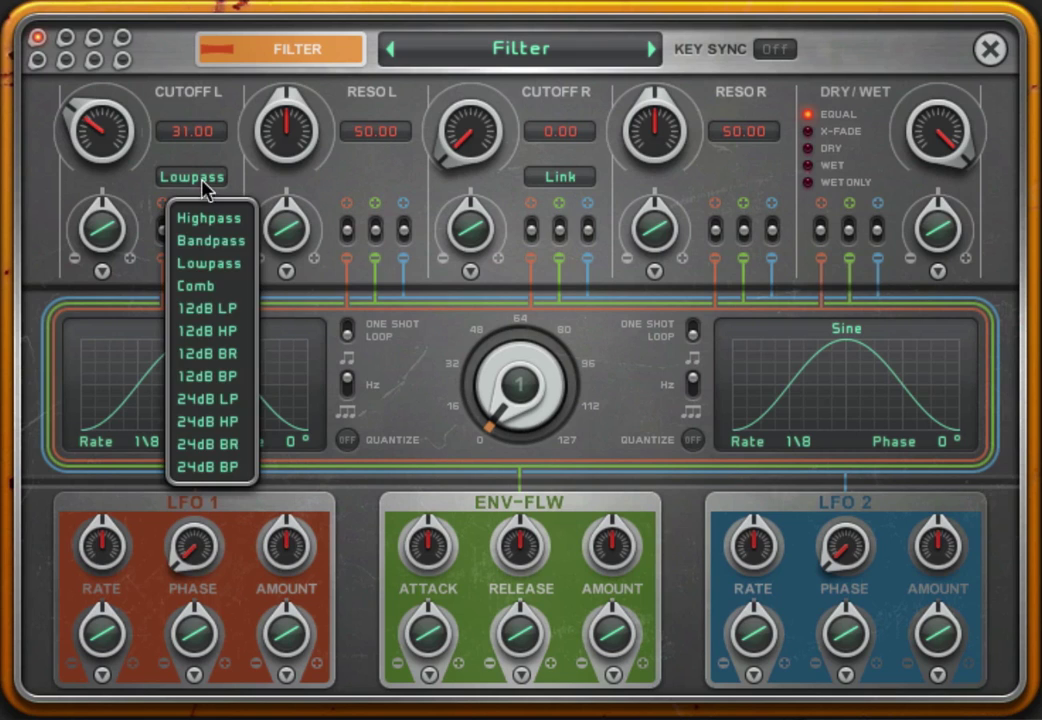
click(226, 287)
click(214, 180)
click(222, 219)
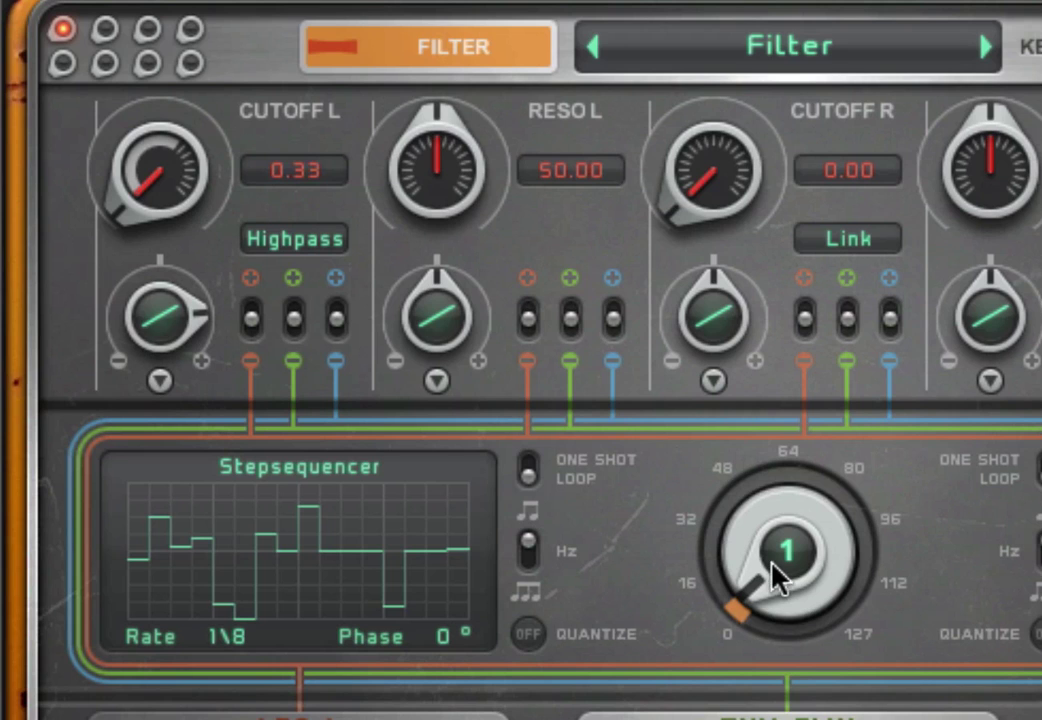
Step: Sweep the main knob, reset Cutoff L to 50, and raise the main knob to about 36
drag(771, 563, 531, 541)
double_click(179, 153)
drag(819, 553, 780, 675)
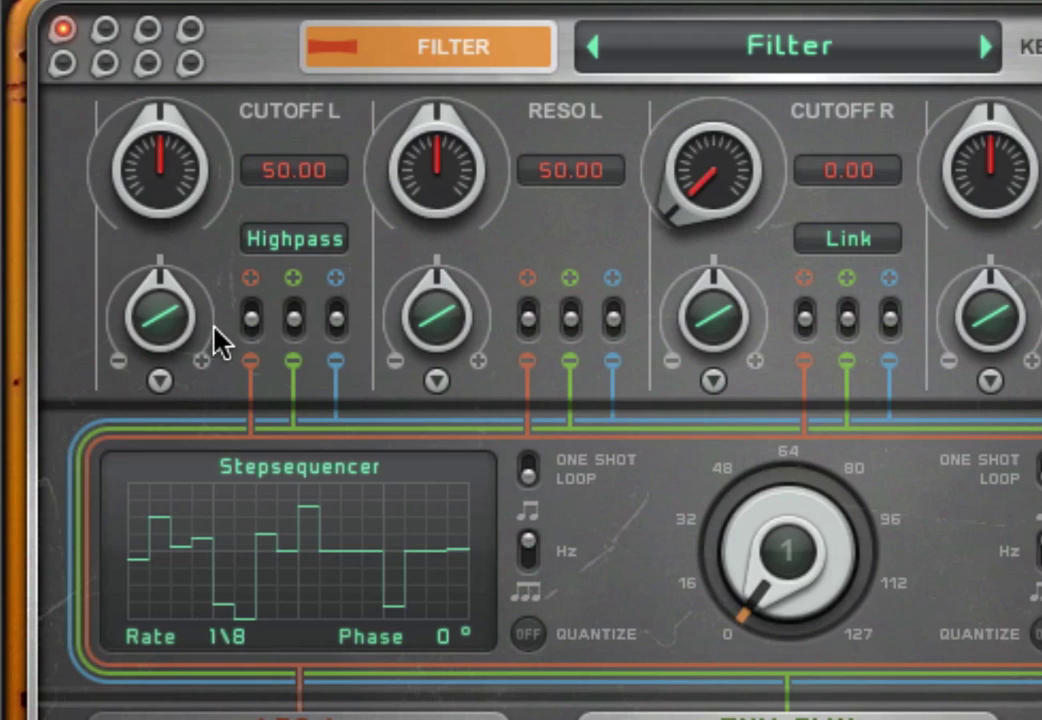
Step: Give Cutoff L the narrow peak curve at maximum modulation, sweeping the main knob to 64 and back to 0
click(160, 380)
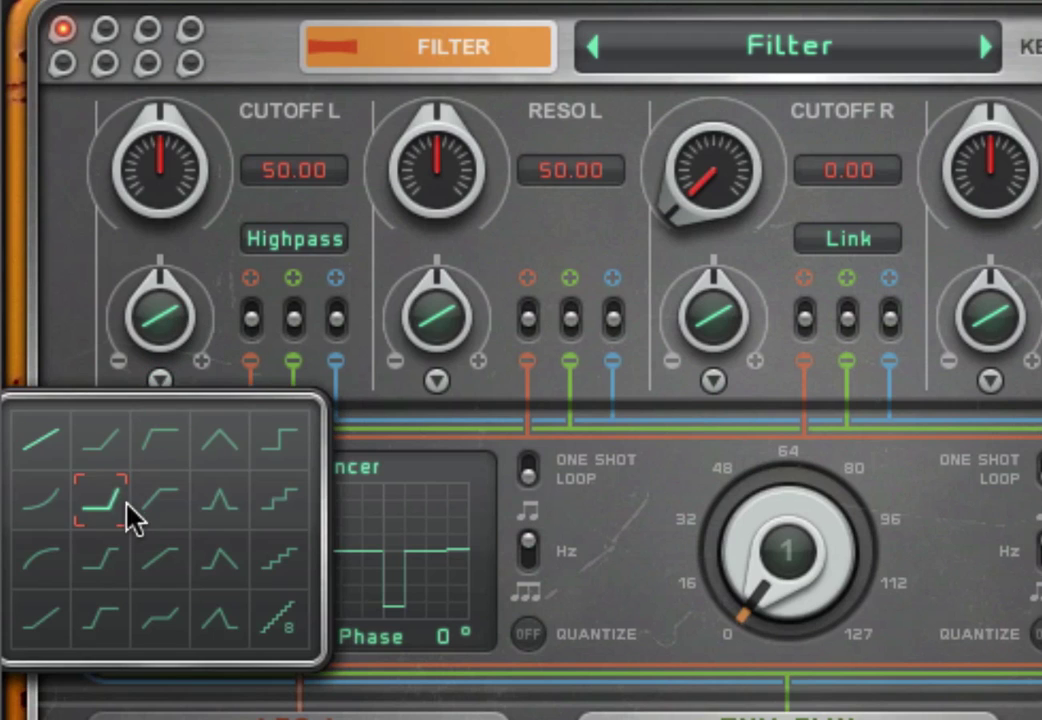
click(231, 498)
drag(212, 300, 186, 172)
drag(691, 542, 785, 350)
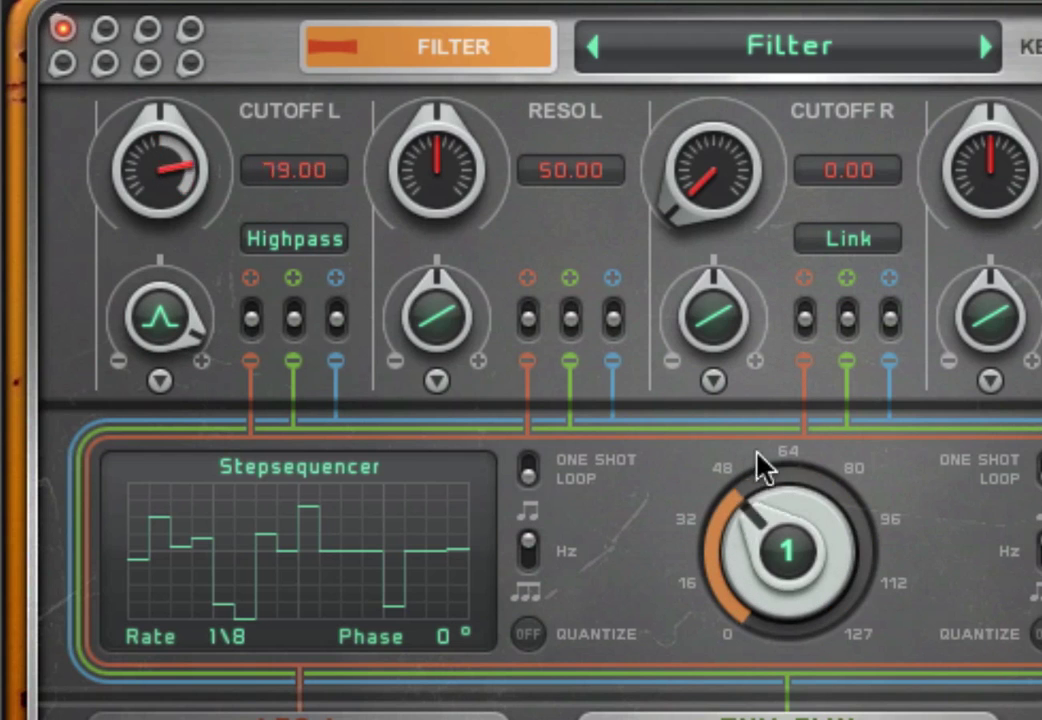
drag(758, 484, 713, 648)
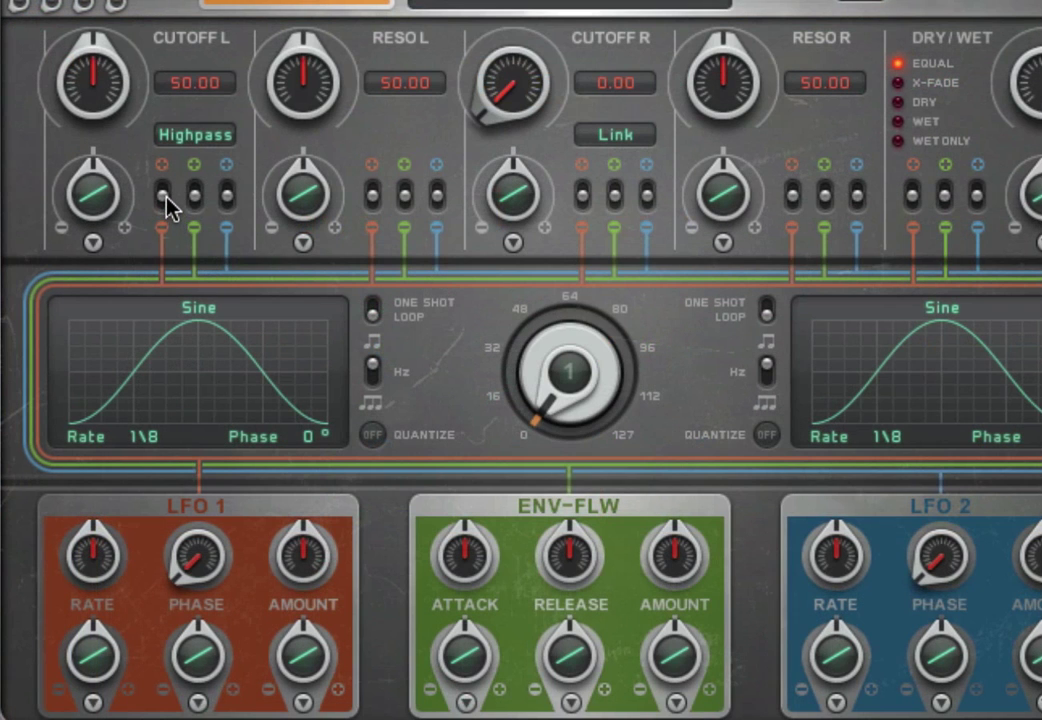
Step: Enable LFO 1 modulation of Cutoff L, testing it off and on against the main knob
drag(164, 208, 173, 190)
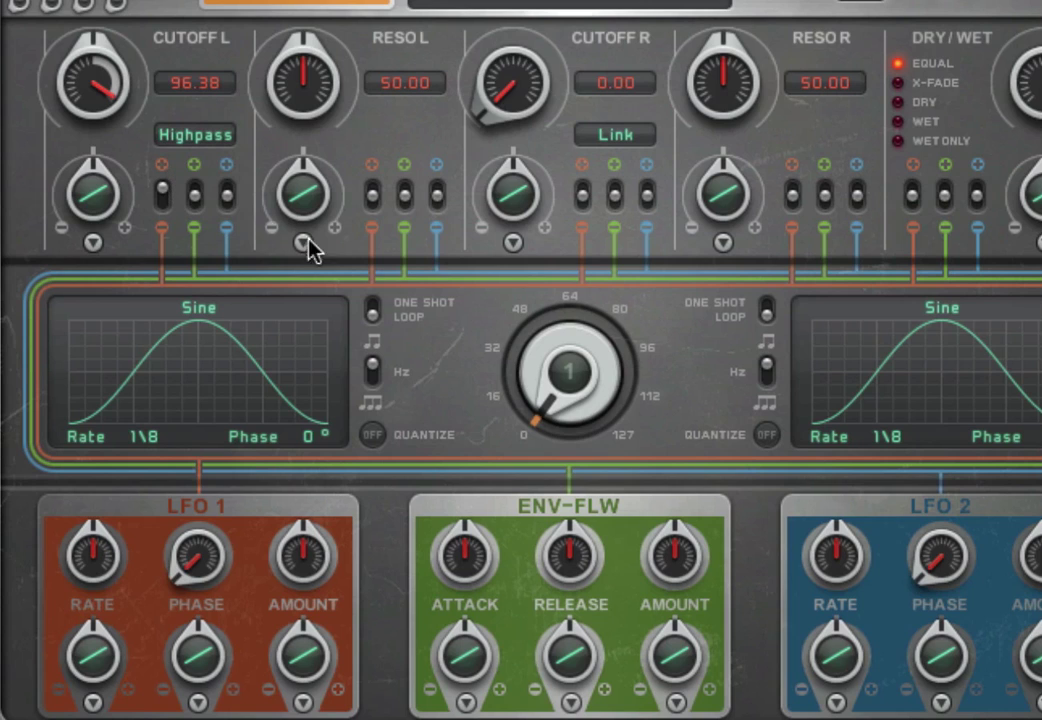
drag(600, 381, 580, 277)
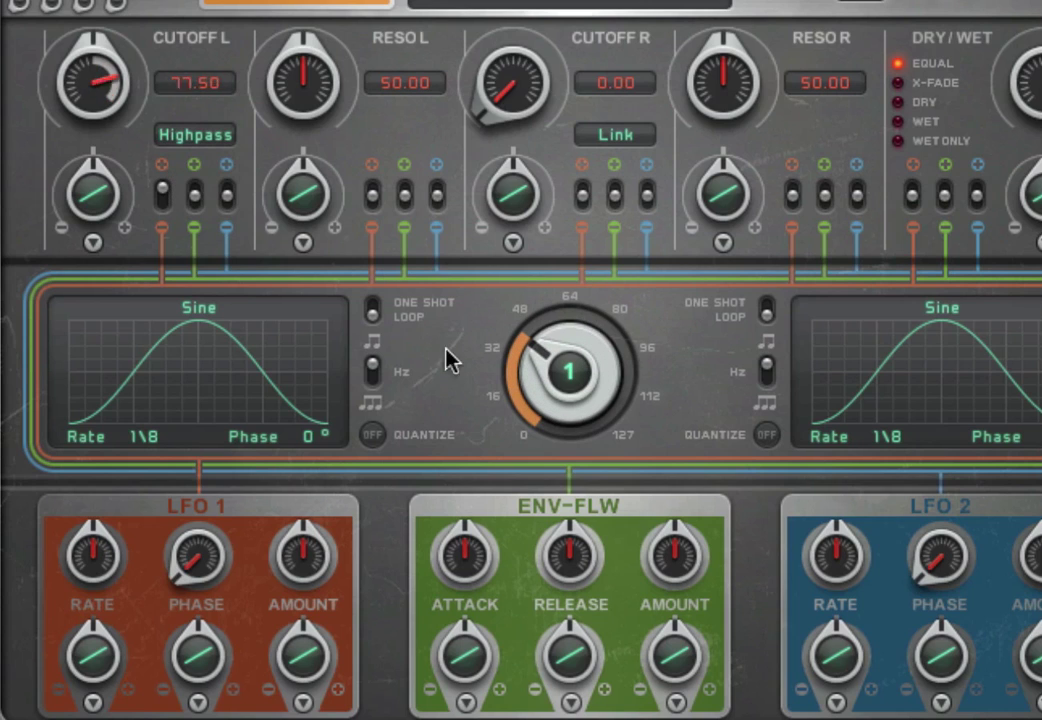
click(162, 202)
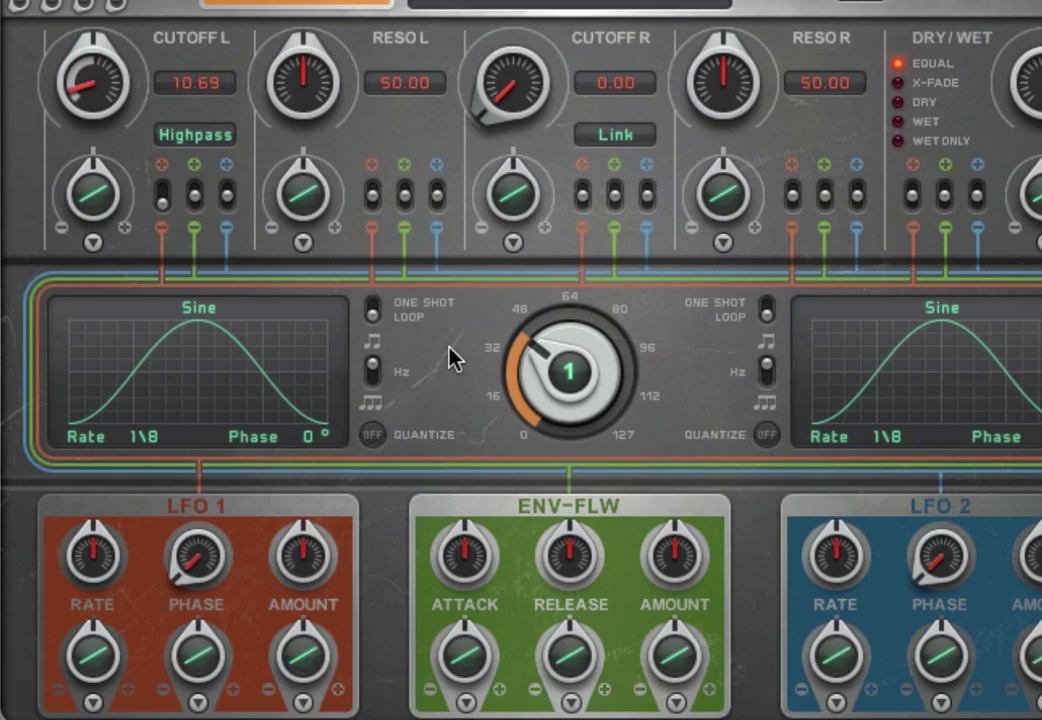
click(168, 200)
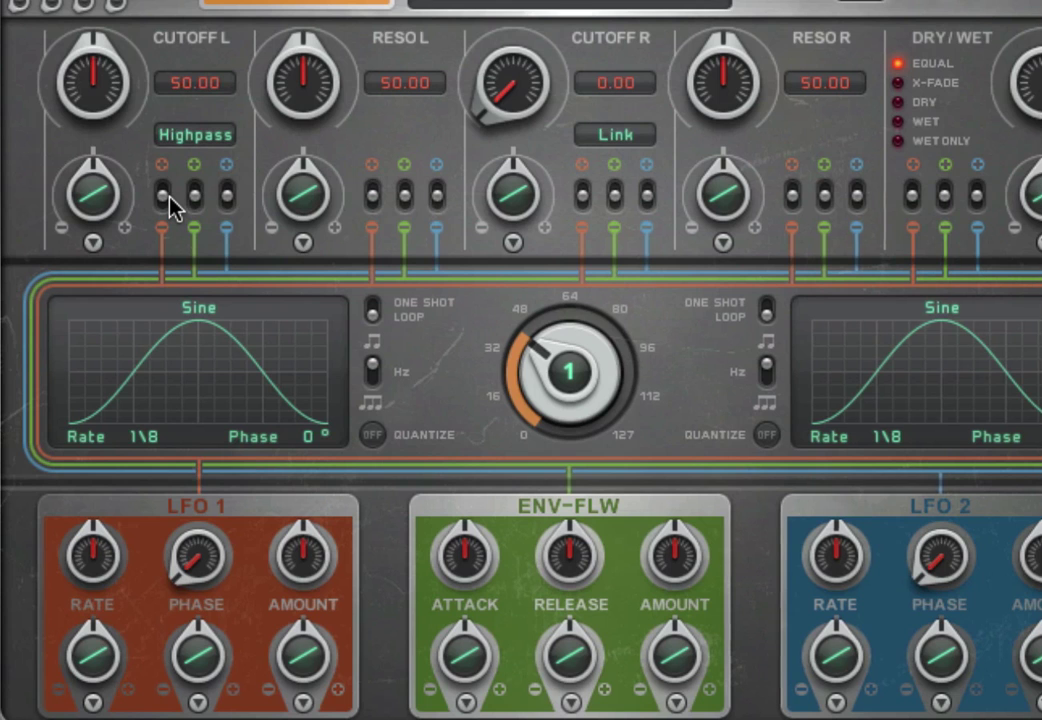
click(164, 198)
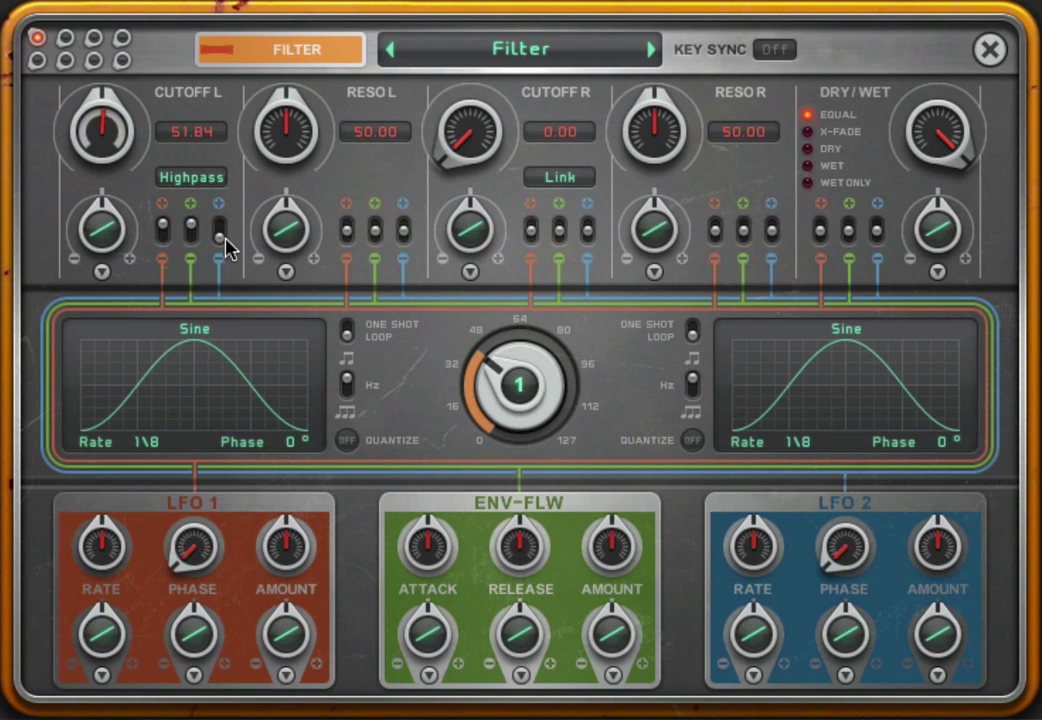
Step: Raise envelope follower, LFO 2 and LFO 1 amounts, lower the main knob to 16, then trim LFO 2 and envelope
drag(616, 539, 625, 490)
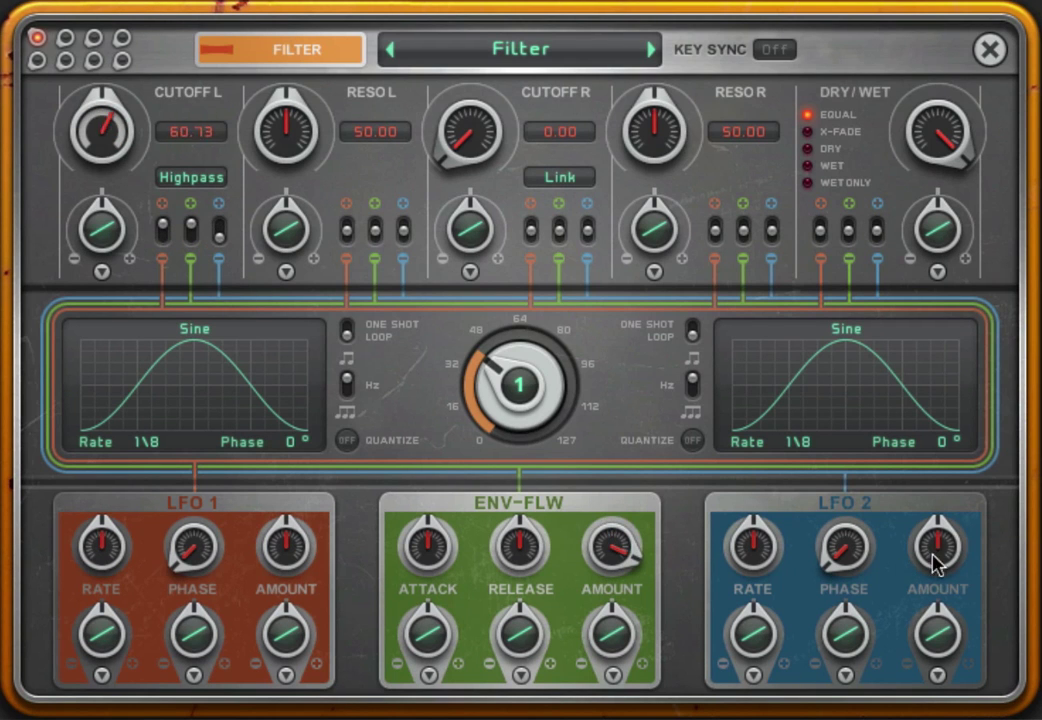
drag(954, 558, 950, 505)
drag(295, 553, 290, 500)
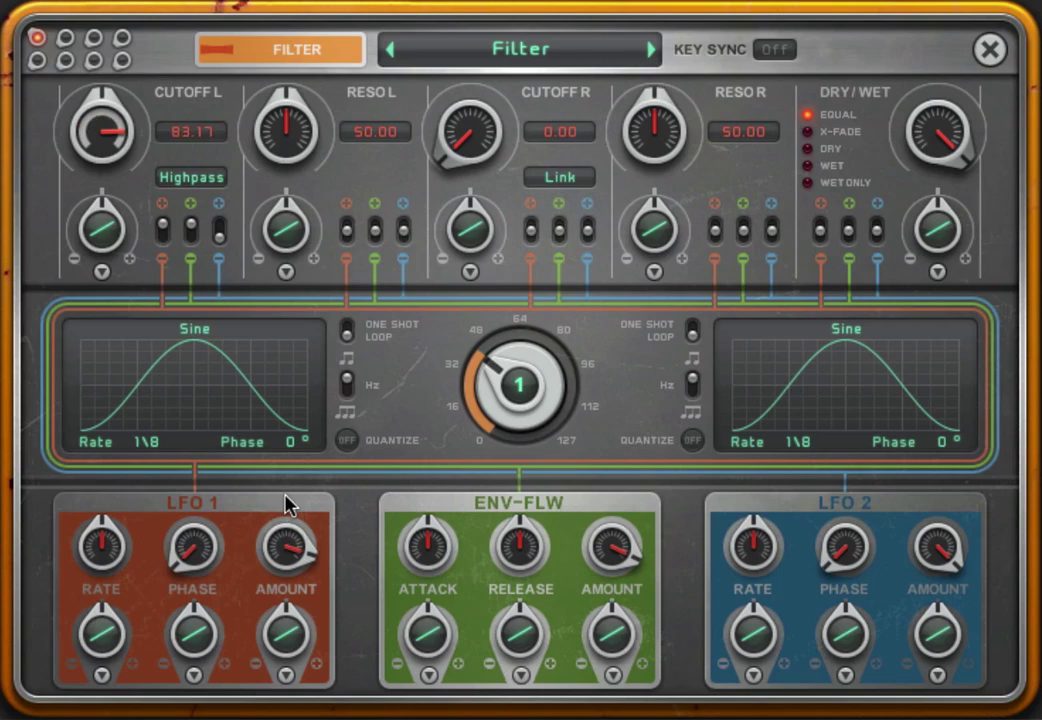
drag(561, 360, 542, 426)
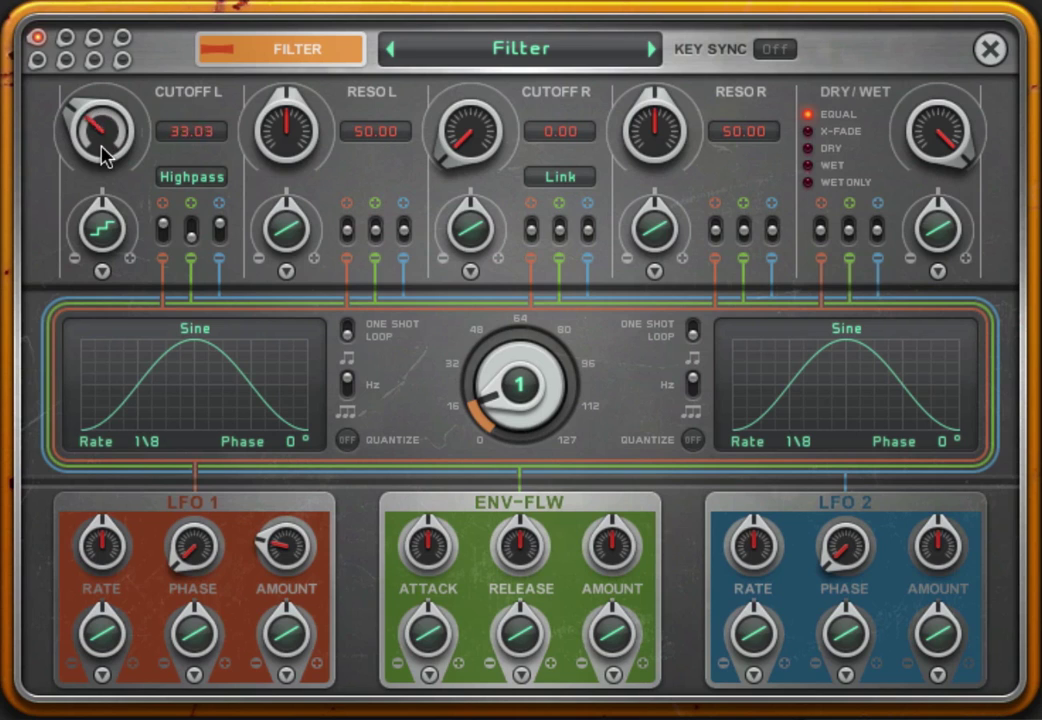
drag(928, 567, 914, 586)
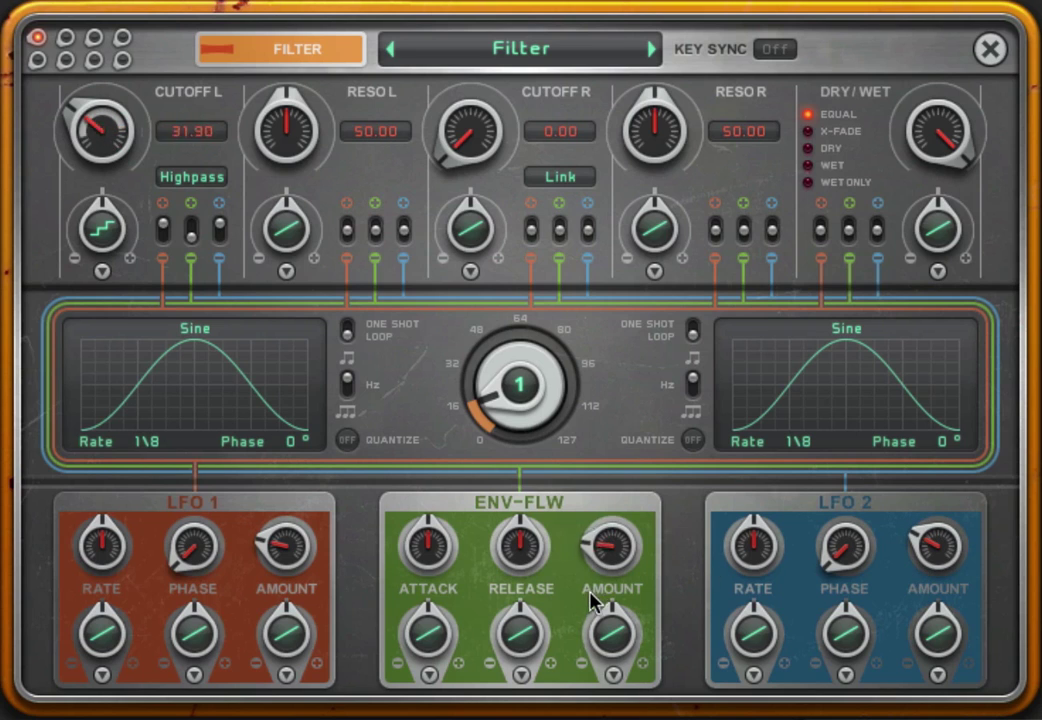
drag(595, 558, 571, 633)
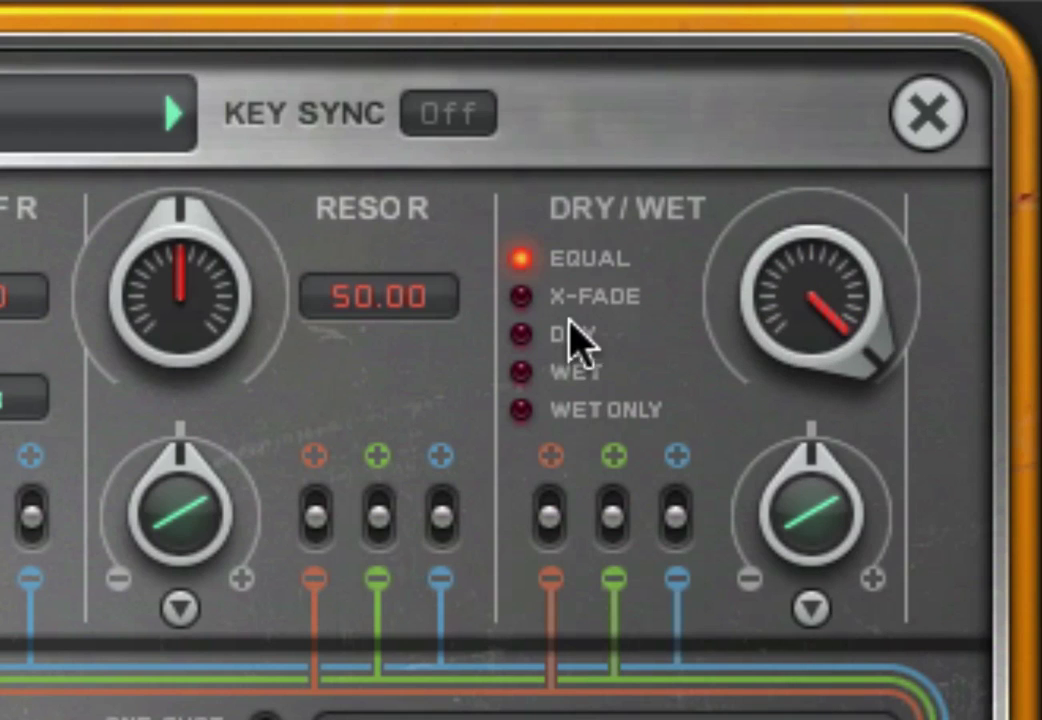
Step: Audition the Dry, Wet and Wet Only mix modes, back to Equal, and adjust the Dry/Wet amount
click(528, 334)
click(530, 378)
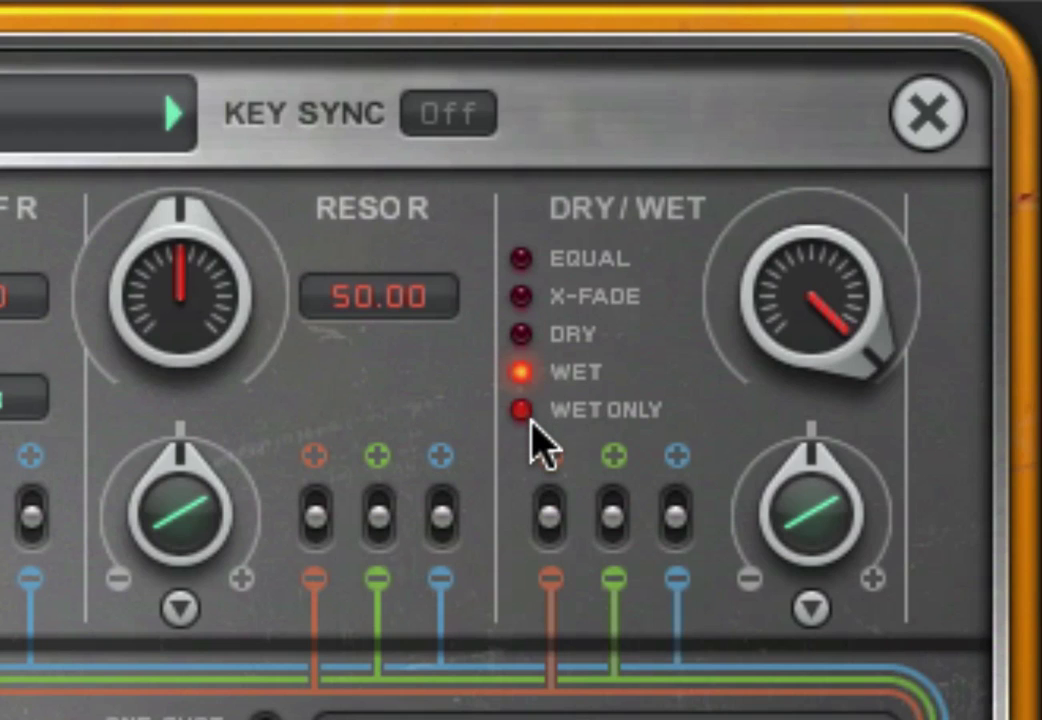
click(531, 416)
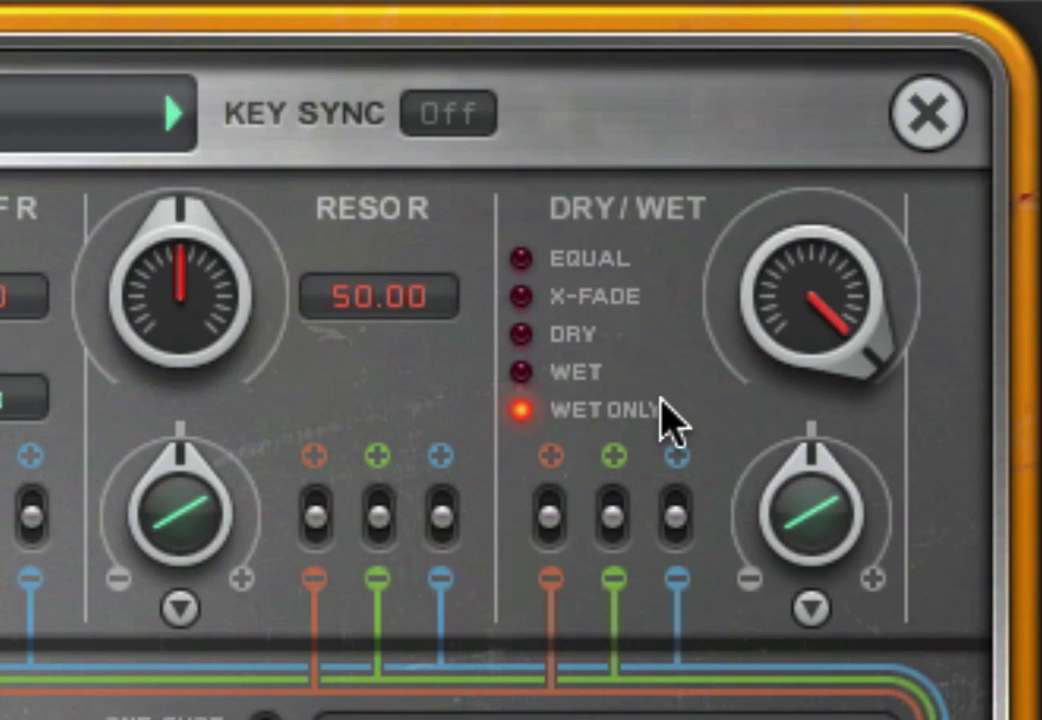
click(530, 262)
drag(830, 295, 798, 563)
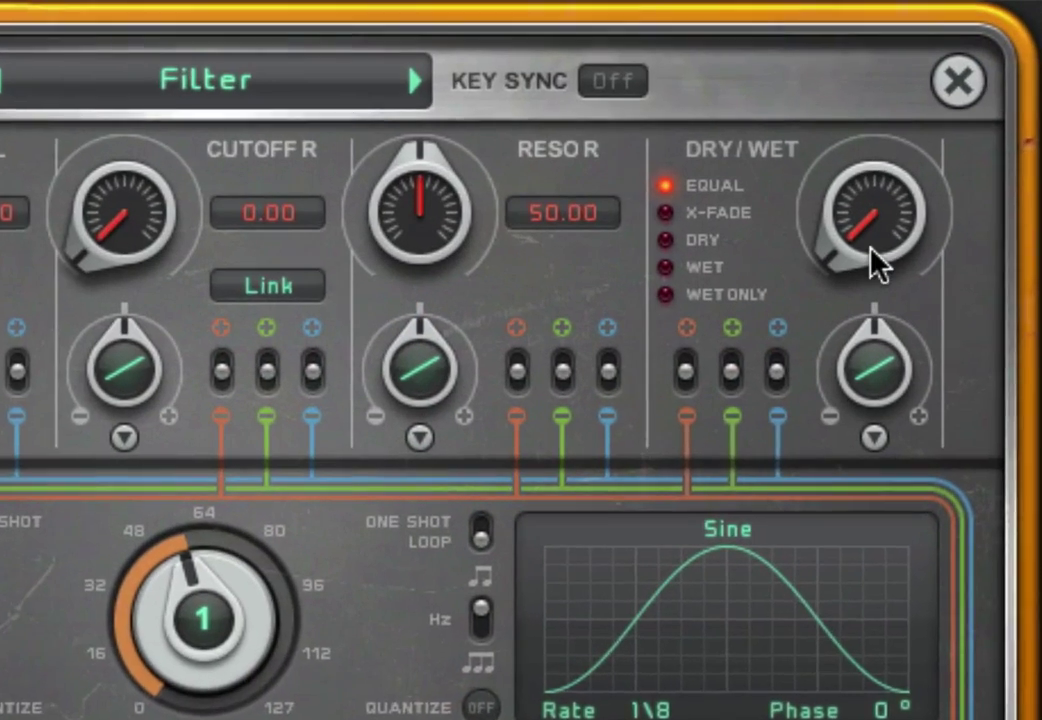
drag(875, 260, 807, 493)
Step: Compare X-Fade, Dry, Wet and Wet Only modes while sweeping the Dry/Wet amount
click(517, 297)
drag(816, 330, 791, 647)
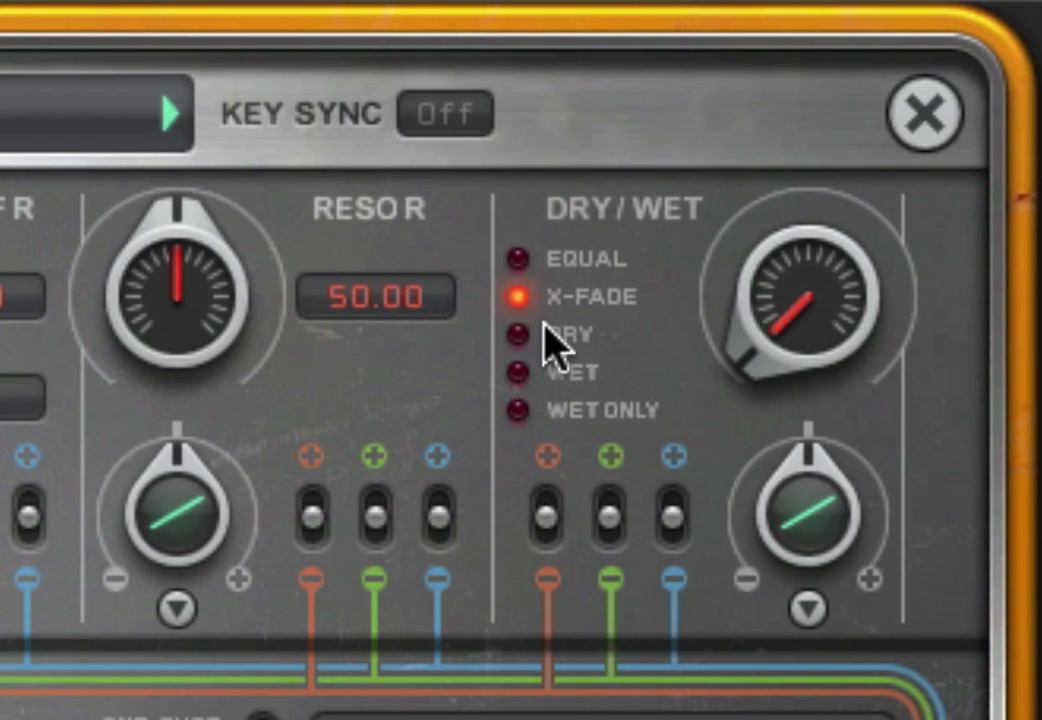
click(522, 333)
drag(833, 379, 838, 30)
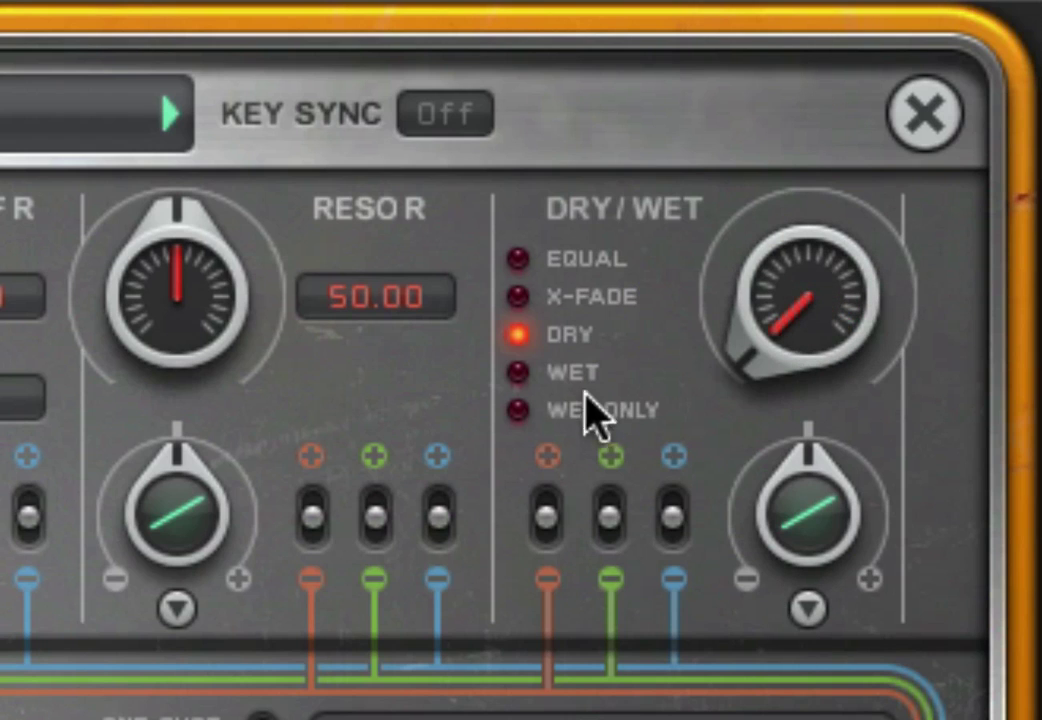
click(555, 378)
drag(790, 200, 756, 523)
click(517, 412)
drag(861, 360, 830, 428)
Step: Return to Equal, sweep the main knob from 0 to 32, and pick a new Dry/Wet response curve
click(517, 258)
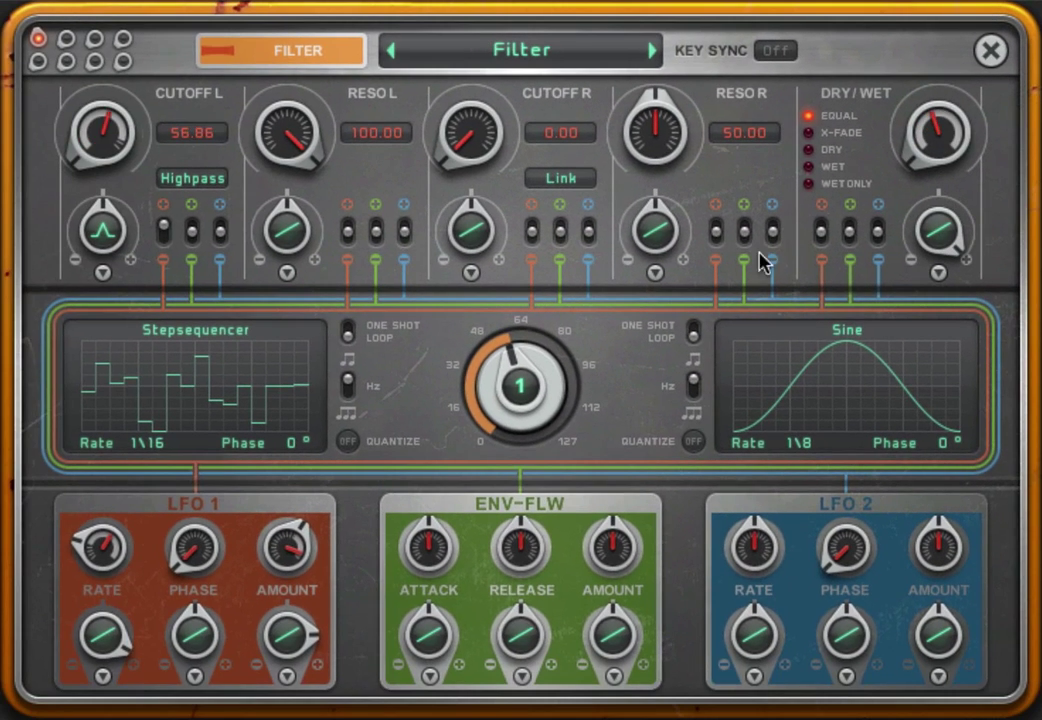
drag(528, 410, 530, 690)
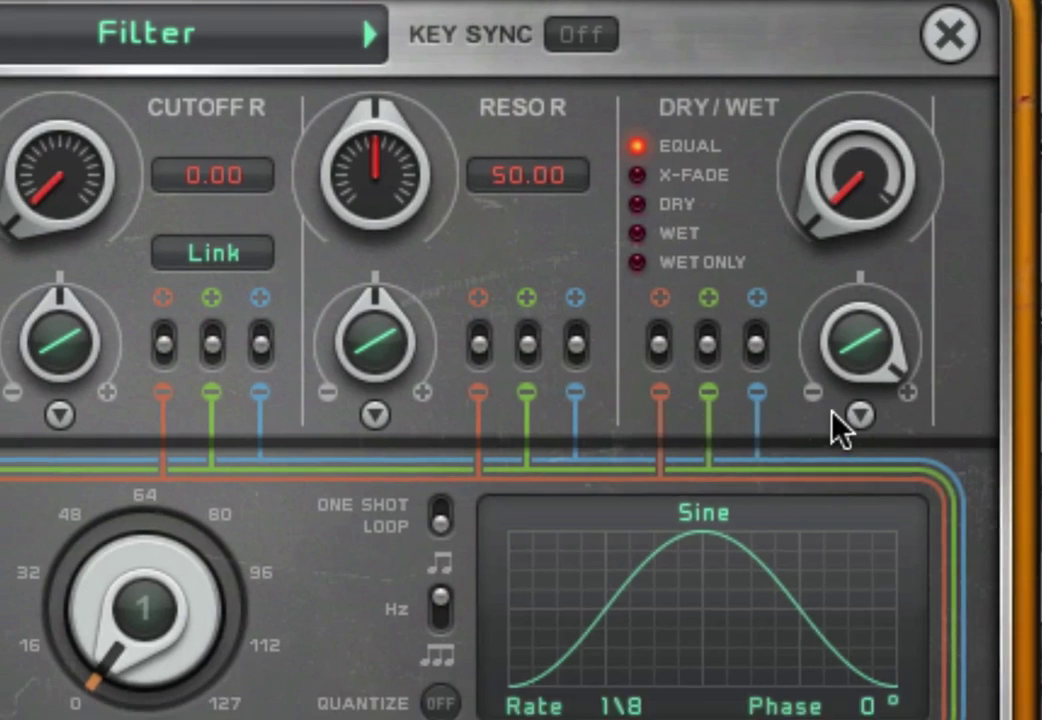
click(860, 415)
click(800, 578)
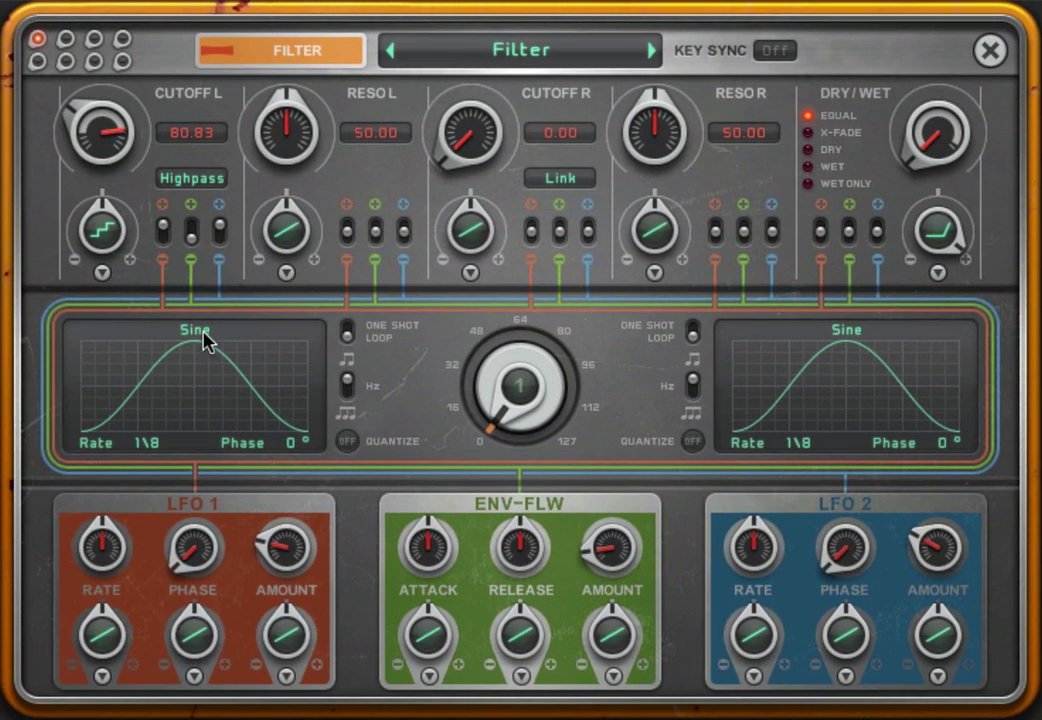
Step: Switch LFO 1 to Stepsequencer, draw a jagged step pattern, and sweep the main knob
click(195, 334)
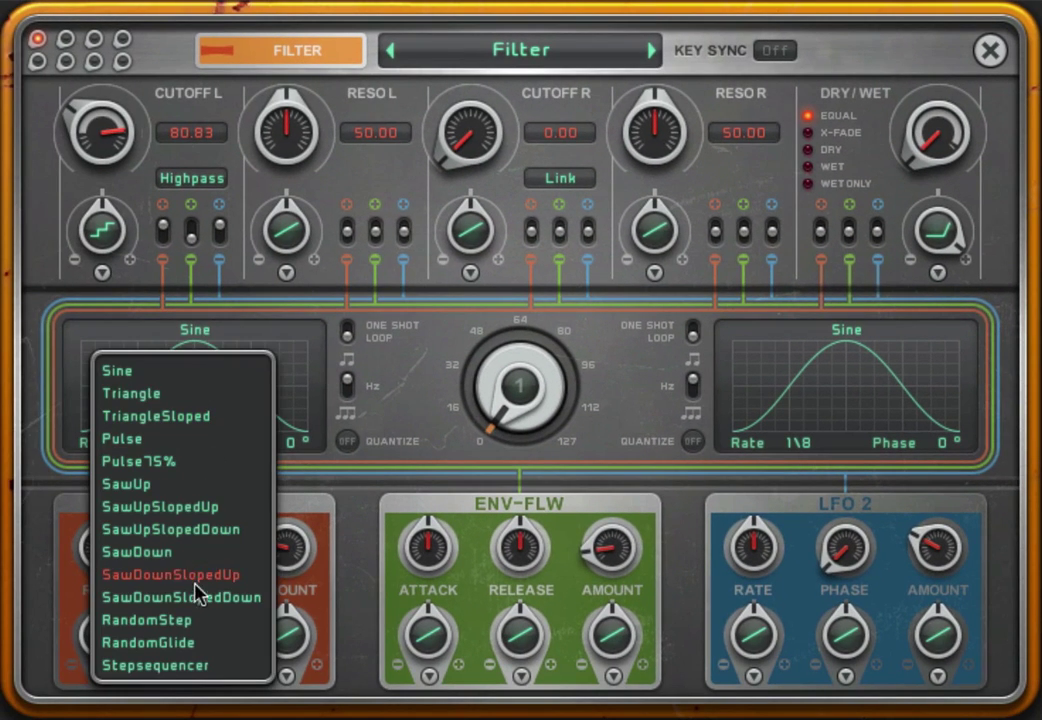
click(220, 670)
mouse_move(157, 418)
mouse_down()
mouse_move(168, 379)
mouse_move(205, 386)
mouse_up()
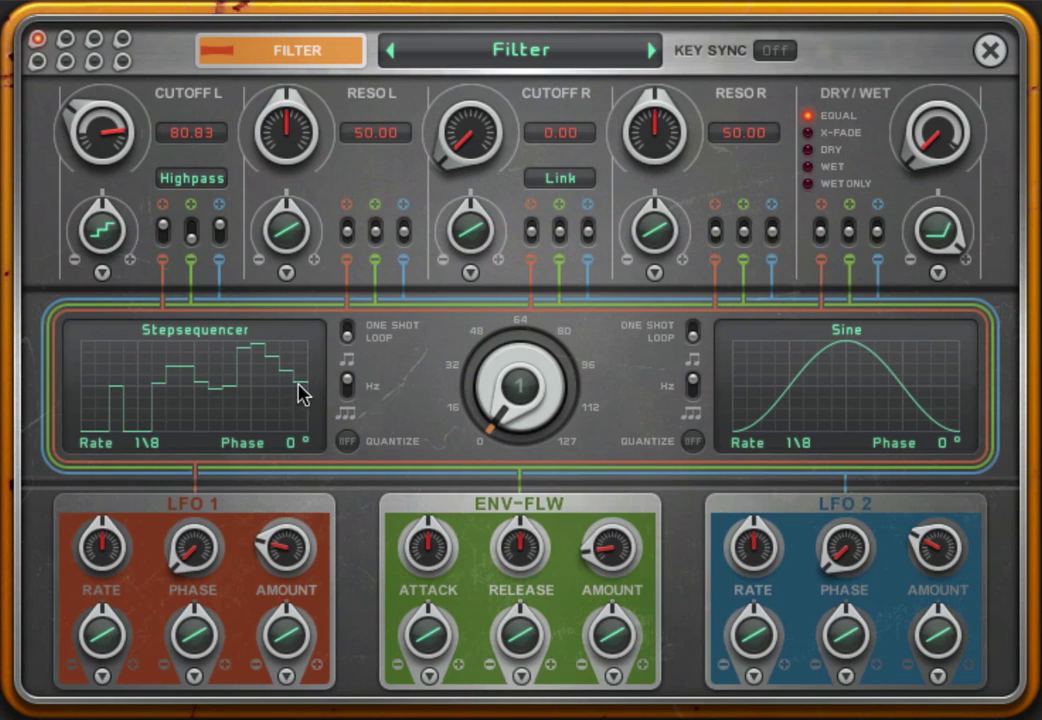
drag(279, 393, 93, 394)
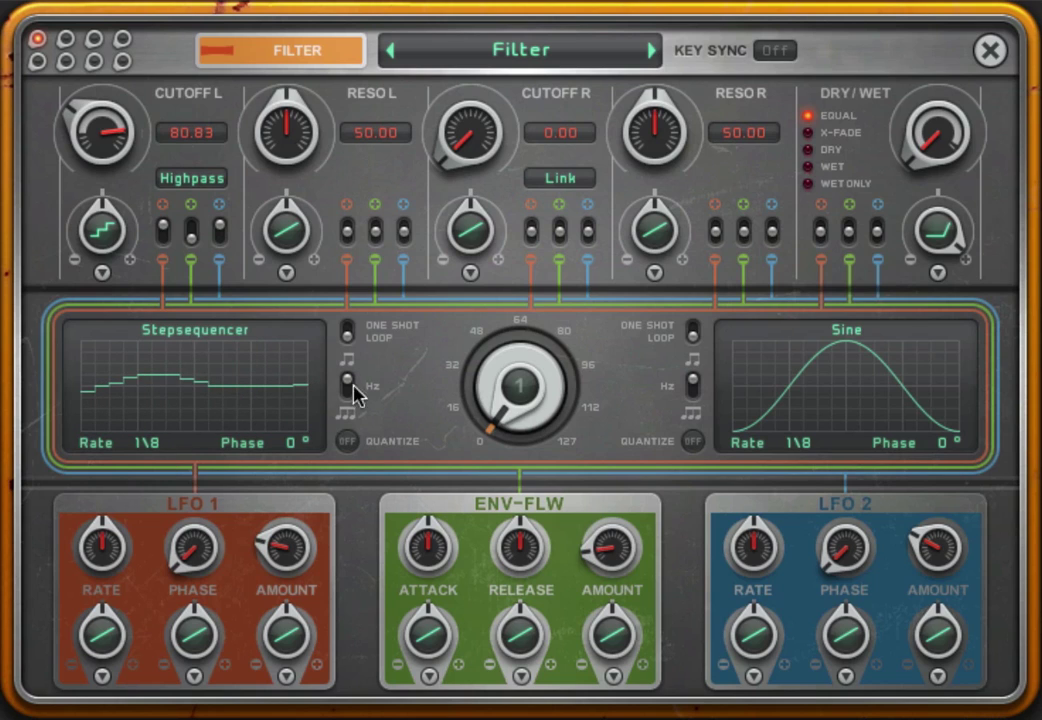
drag(370, 362, 366, 344)
drag(512, 405, 524, 440)
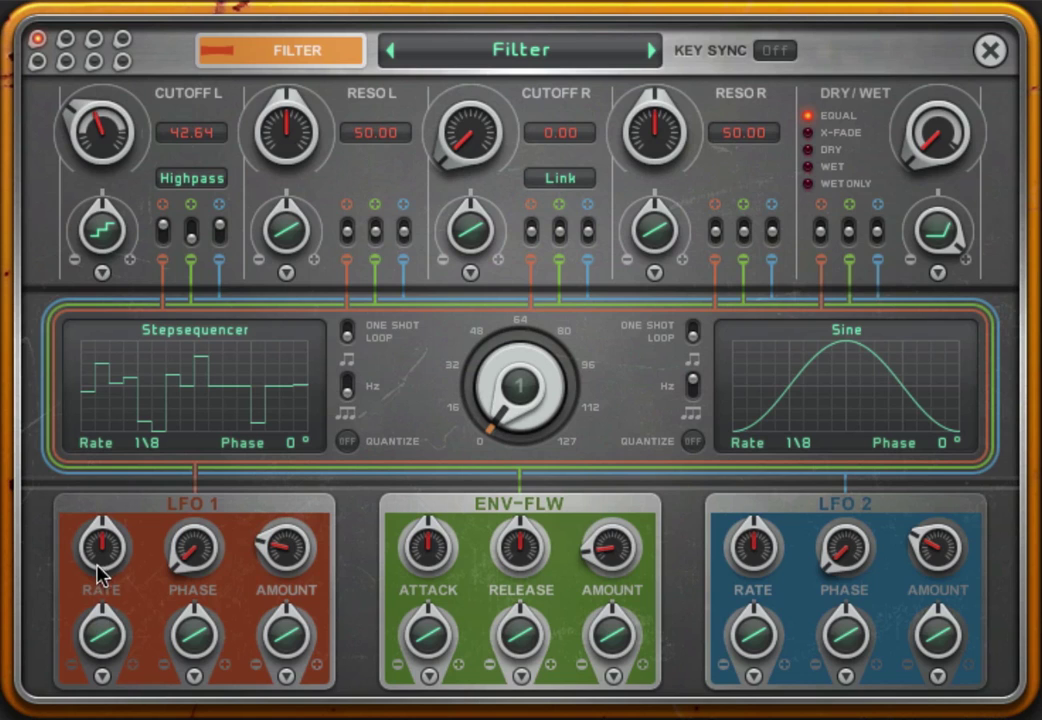
Step: Set LFO 1 rate to 0.75 bar and LFO 2 phase to 50°, then sweep the main knob
drag(100, 572, 105, 680)
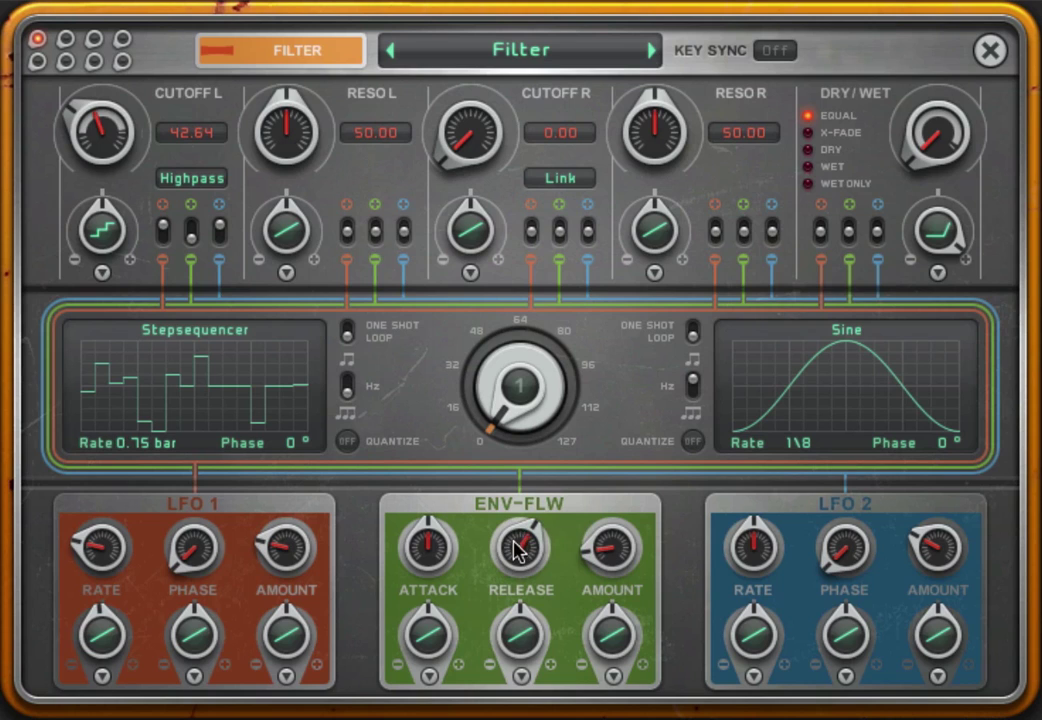
mouse_move(830, 563)
mouse_down()
mouse_move(844, 530)
mouse_move(842, 549)
mouse_move(847, 488)
mouse_move(831, 548)
mouse_up()
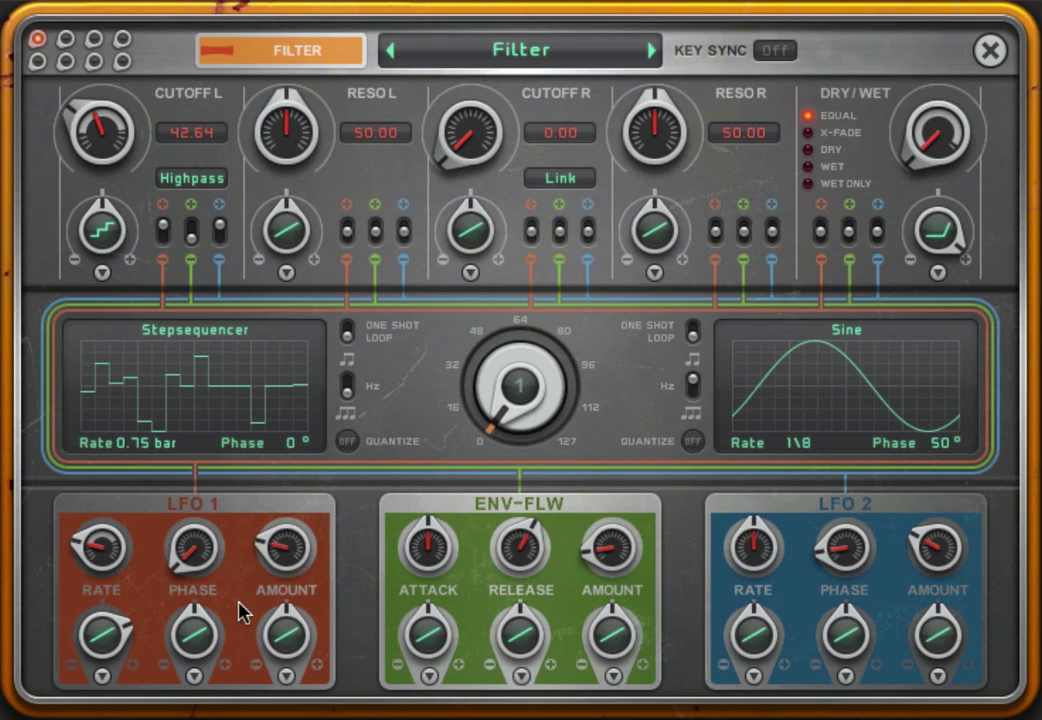
drag(500, 412, 484, 524)
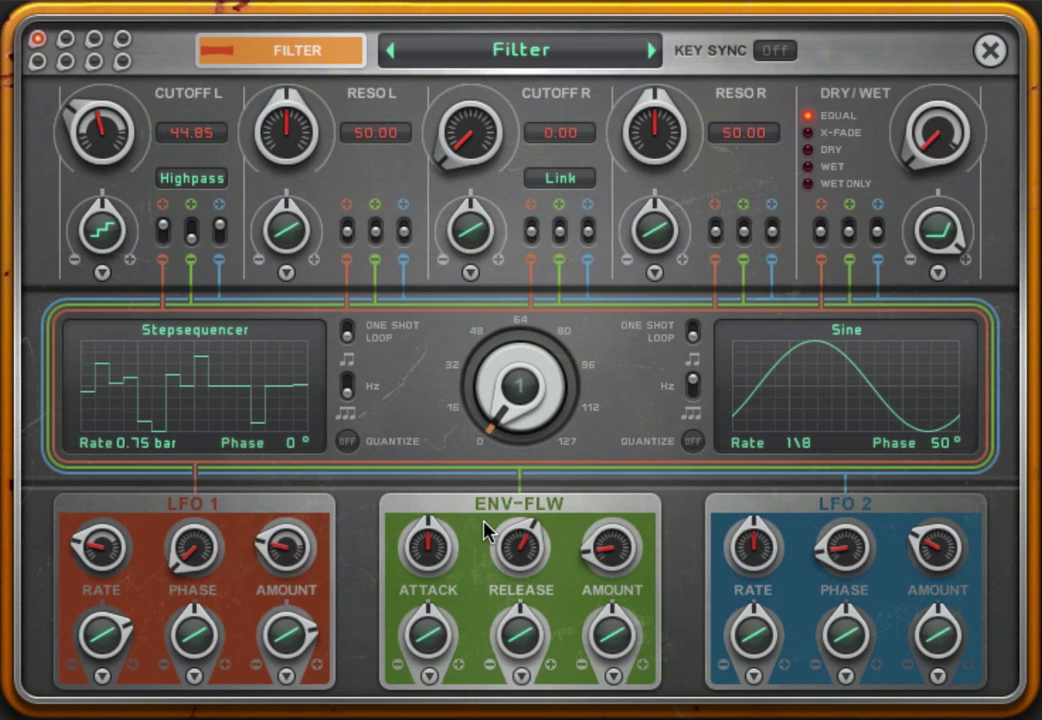